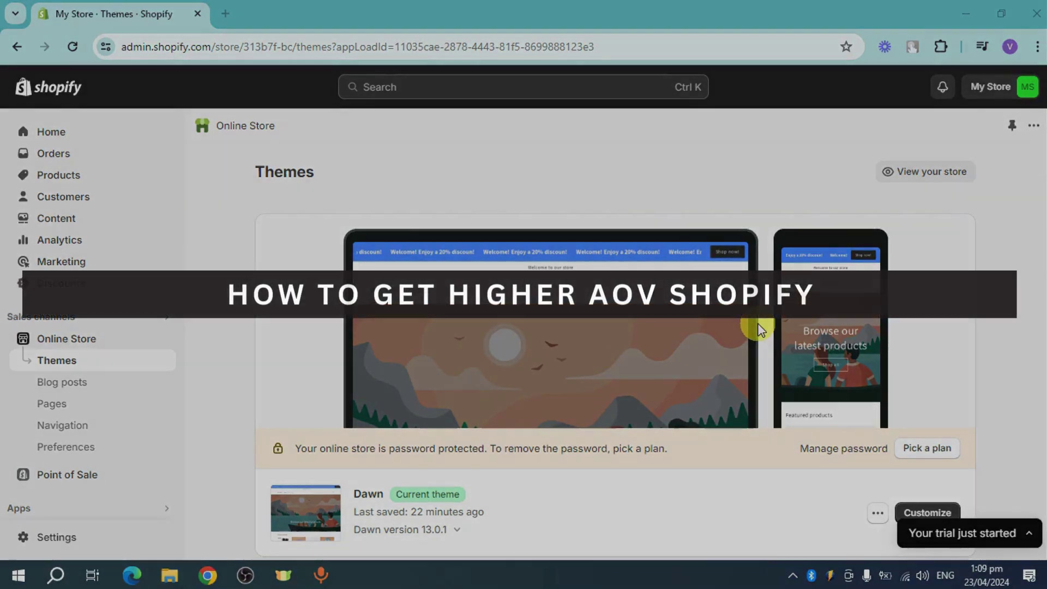
scroll(697, 331, down, 2)
scroll(698, 332, up, 2)
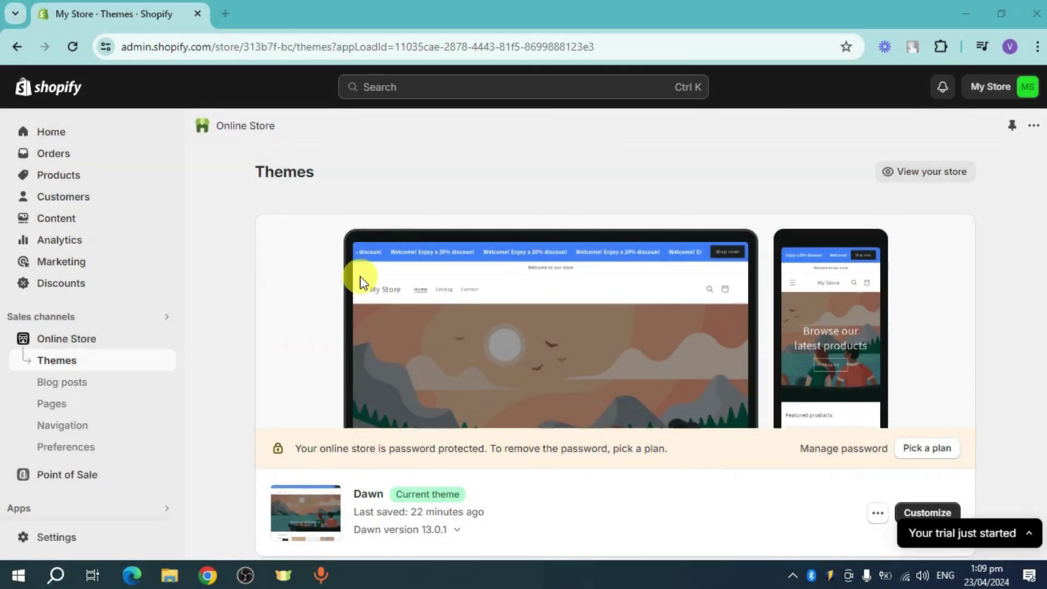
scroll(771, 350, down, 1)
scroll(772, 350, down, 2)
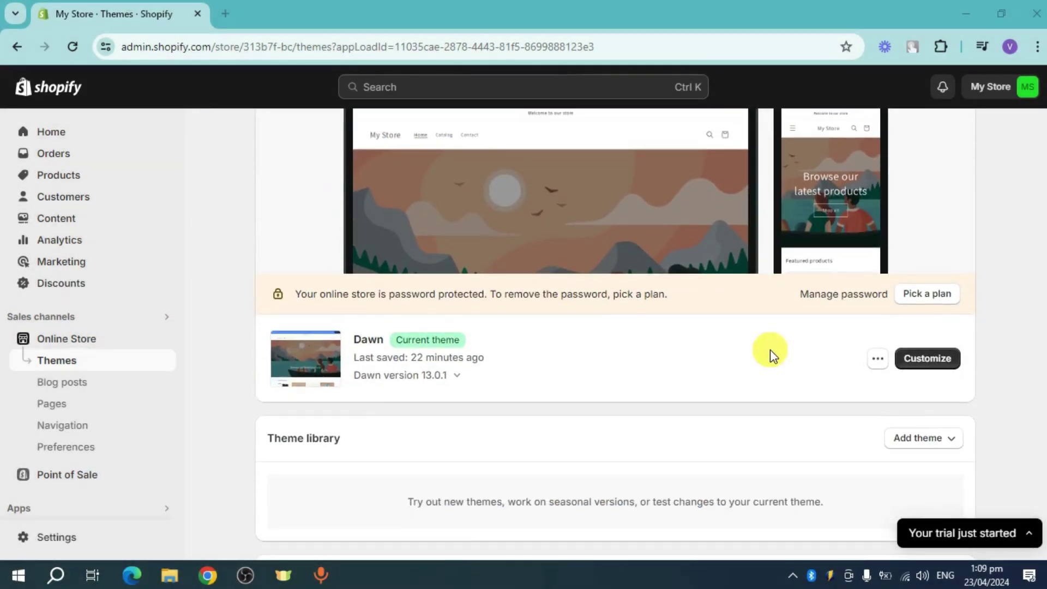
scroll(626, 333, up, 2)
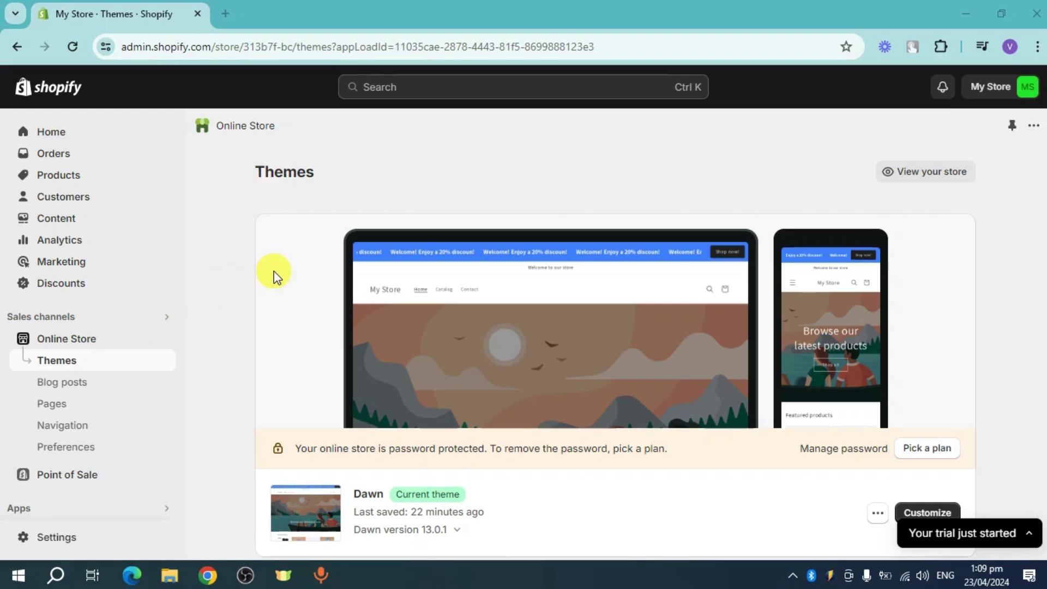
Go to the store's Products list from the Themes page sidebar.
click(65, 173)
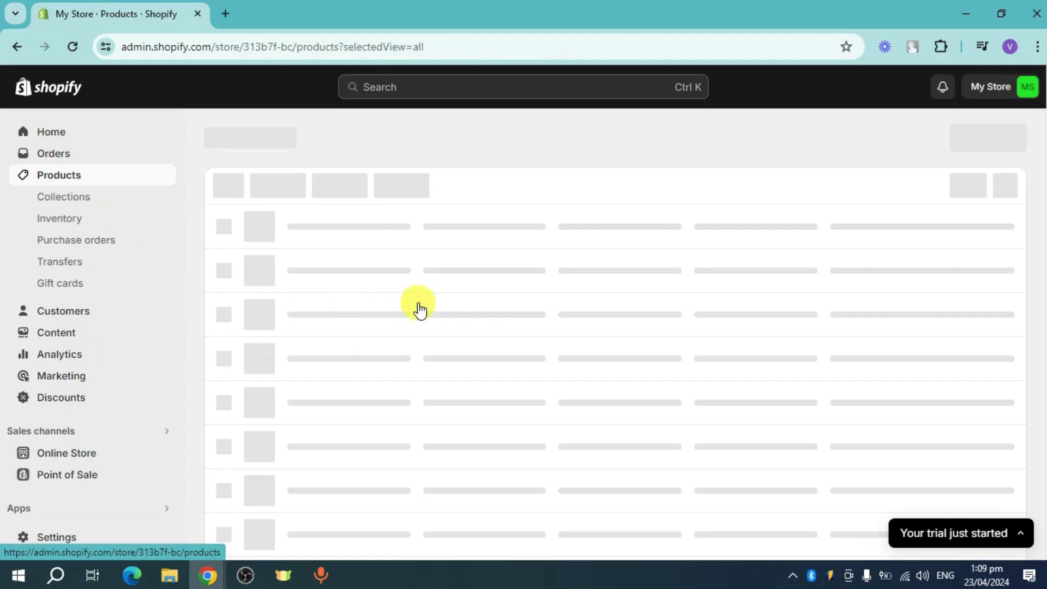
scroll(412, 365, down, 3)
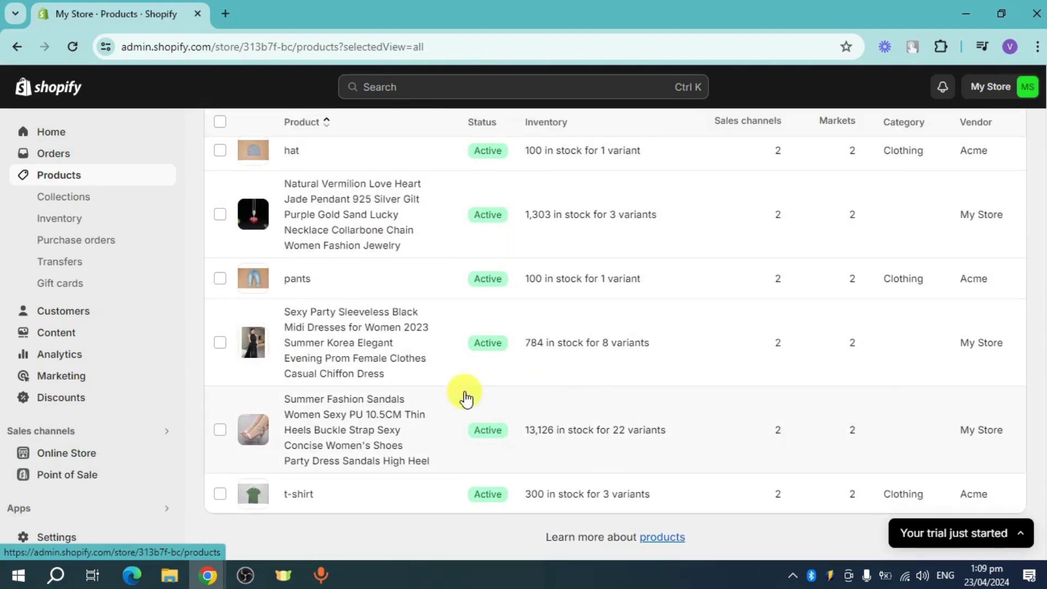
scroll(463, 397, up, 3)
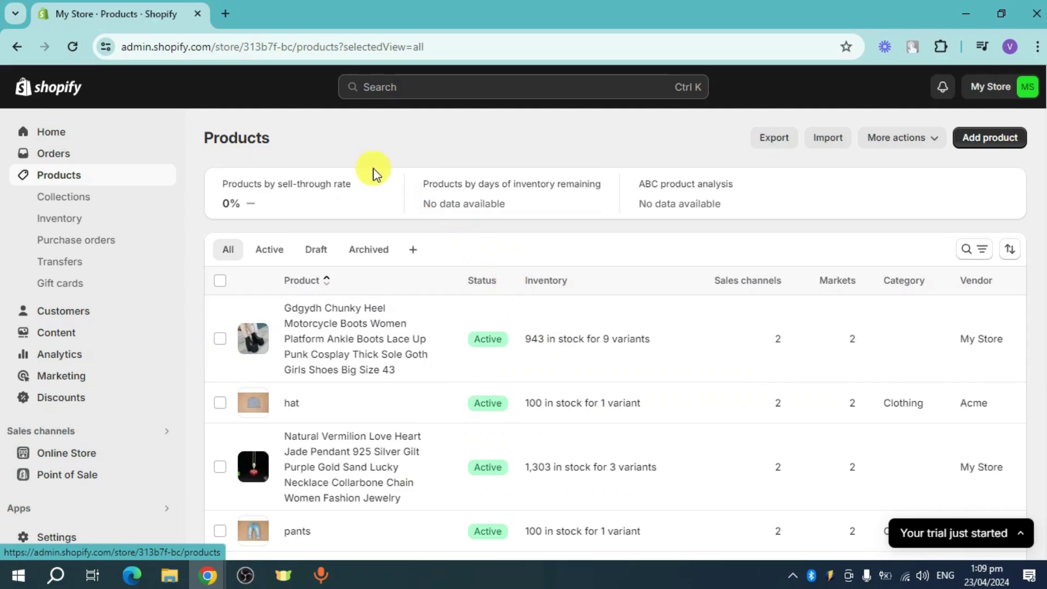
In a new tab, search apps.shopify.com for 'bundler'.
click(228, 17)
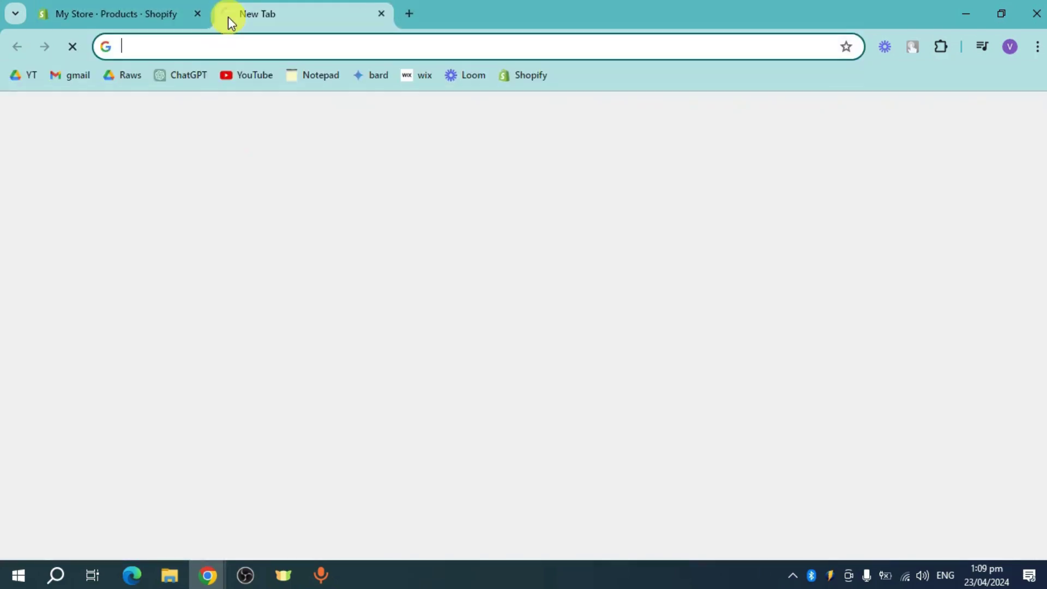
text(app)
key(Return)
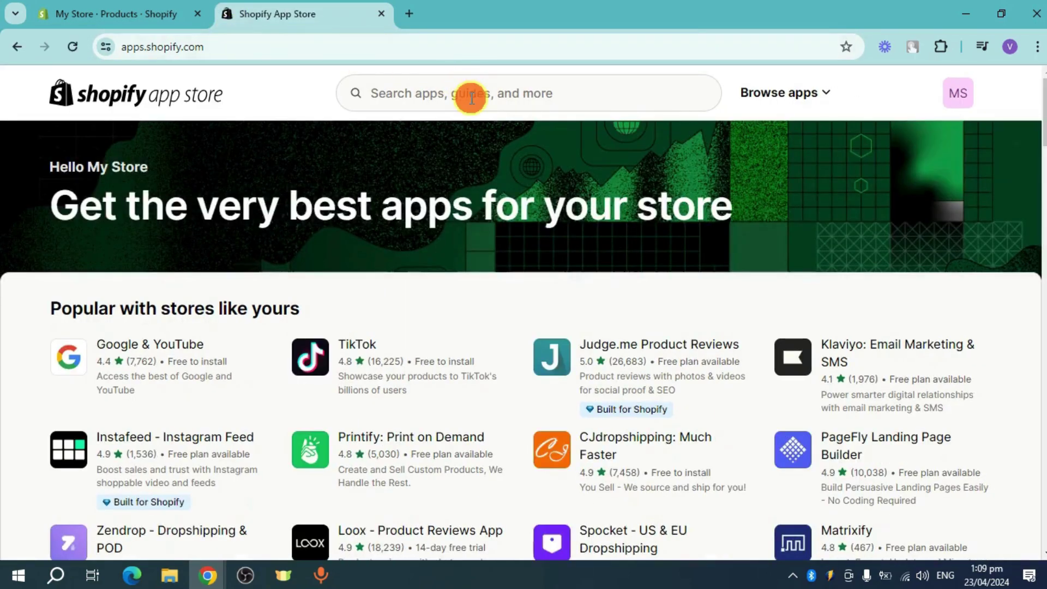
click(472, 97)
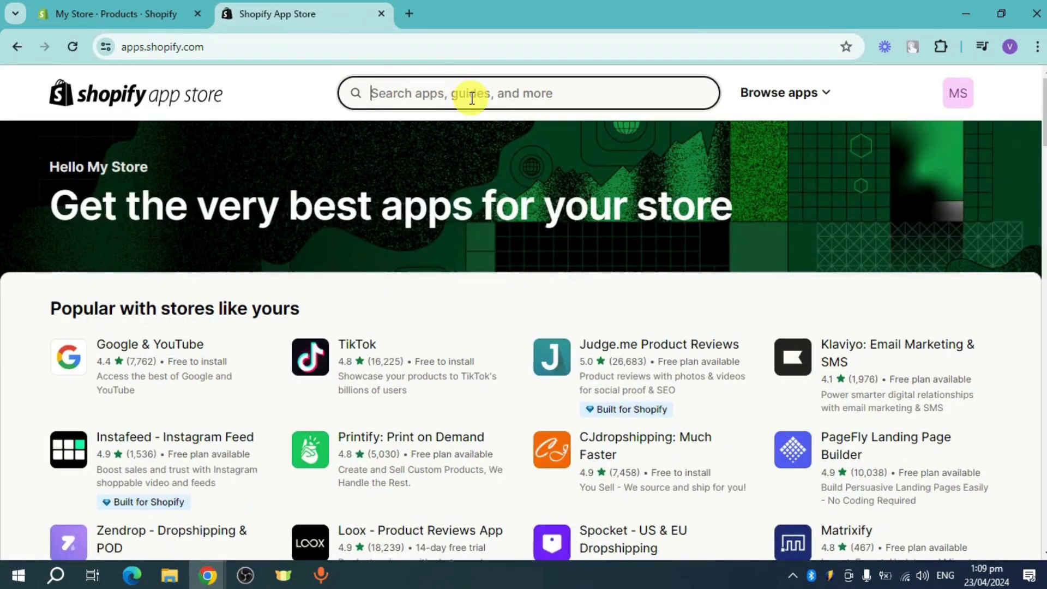
text(bundler)
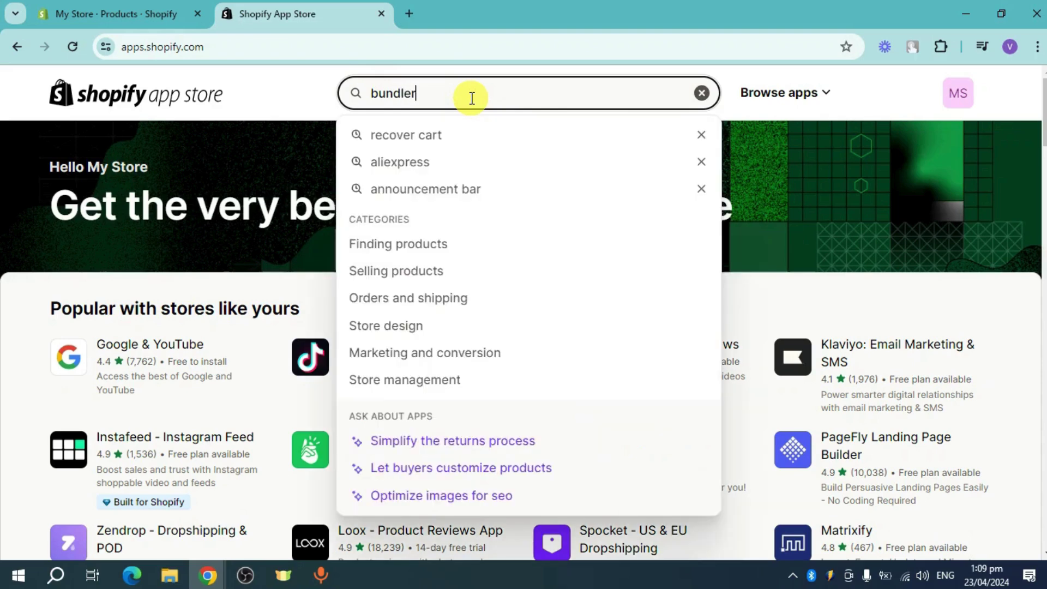
key(Return)
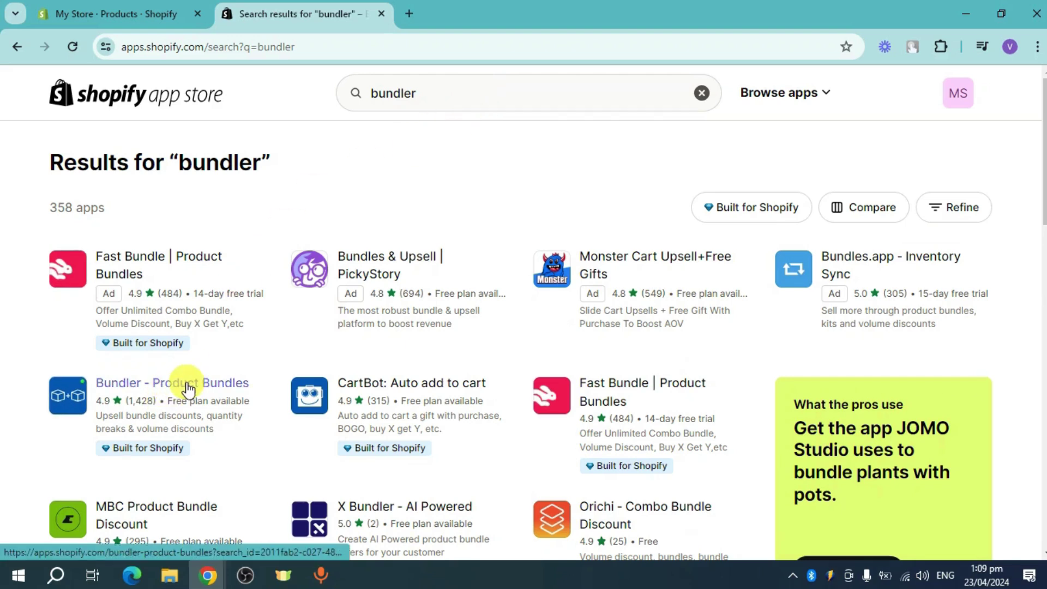
Install Bundler - Product Bundles on the store and collapse the trial notice.
click(234, 398)
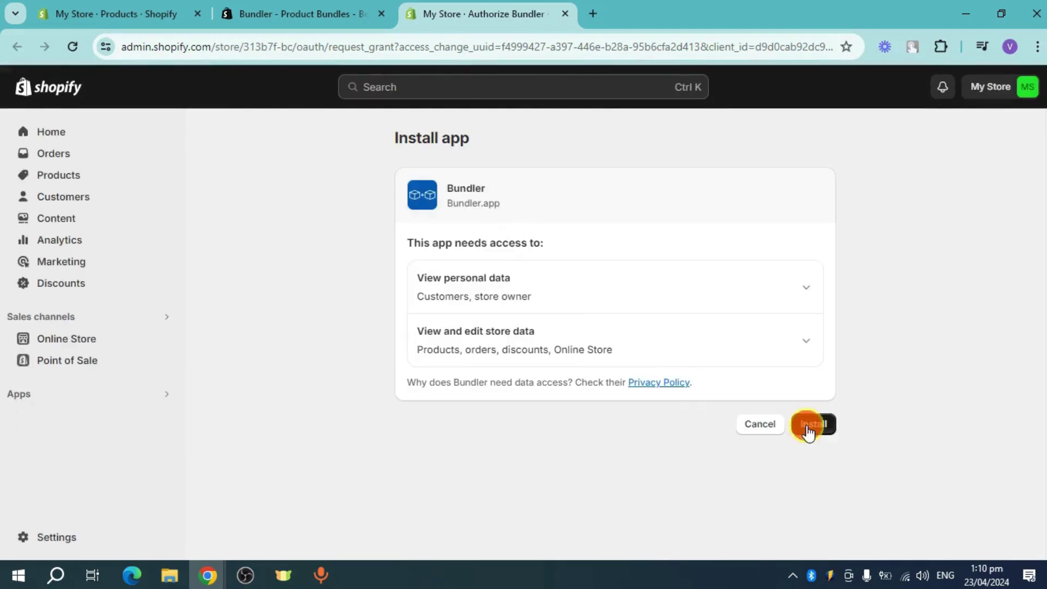
click(810, 425)
click(1025, 429)
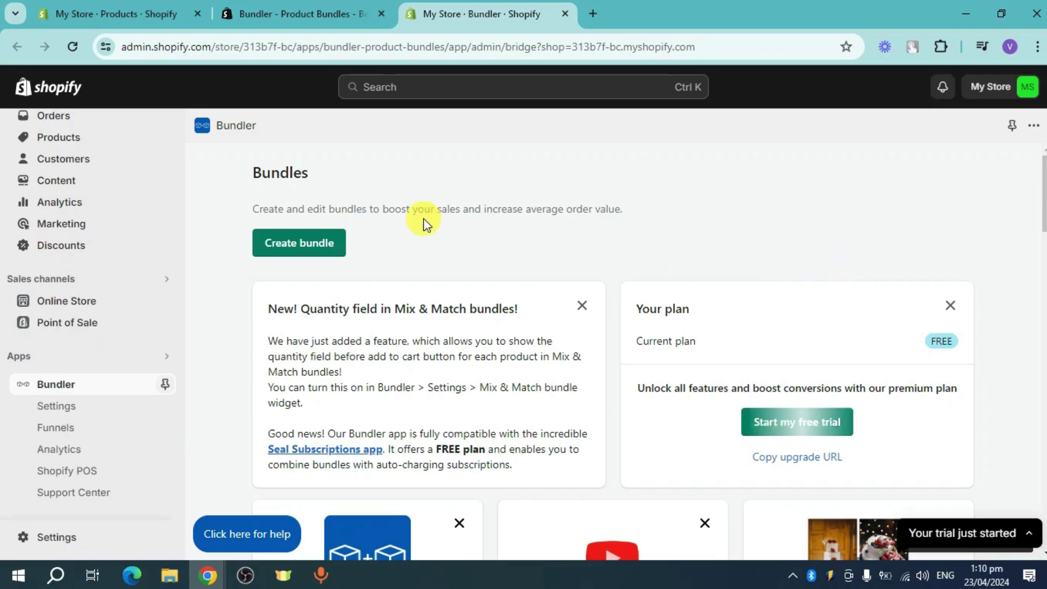
Create and save a Volume discount bundle with default settings for all products.
click(302, 242)
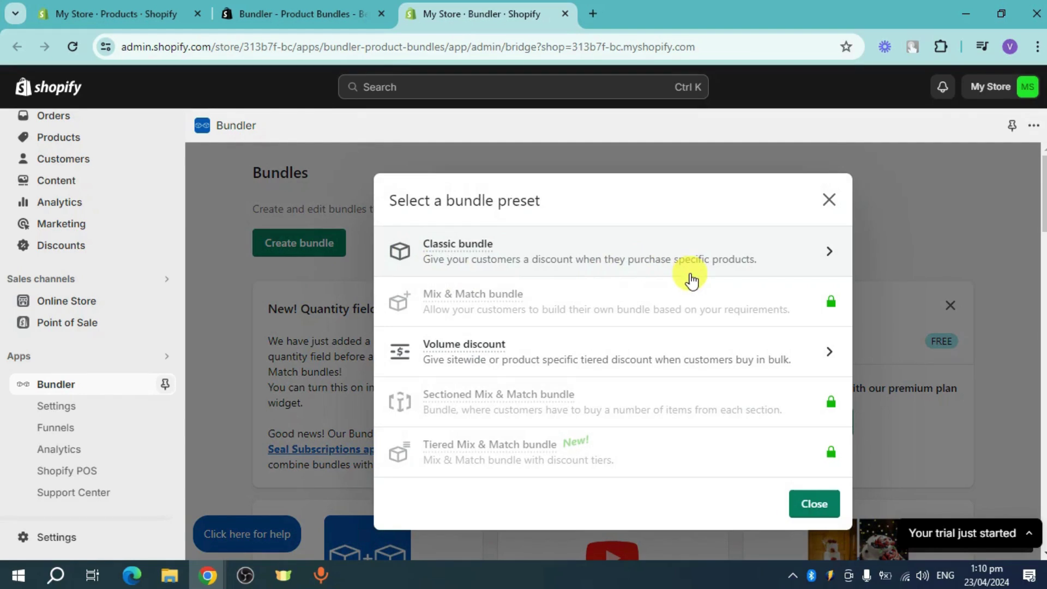
click(592, 353)
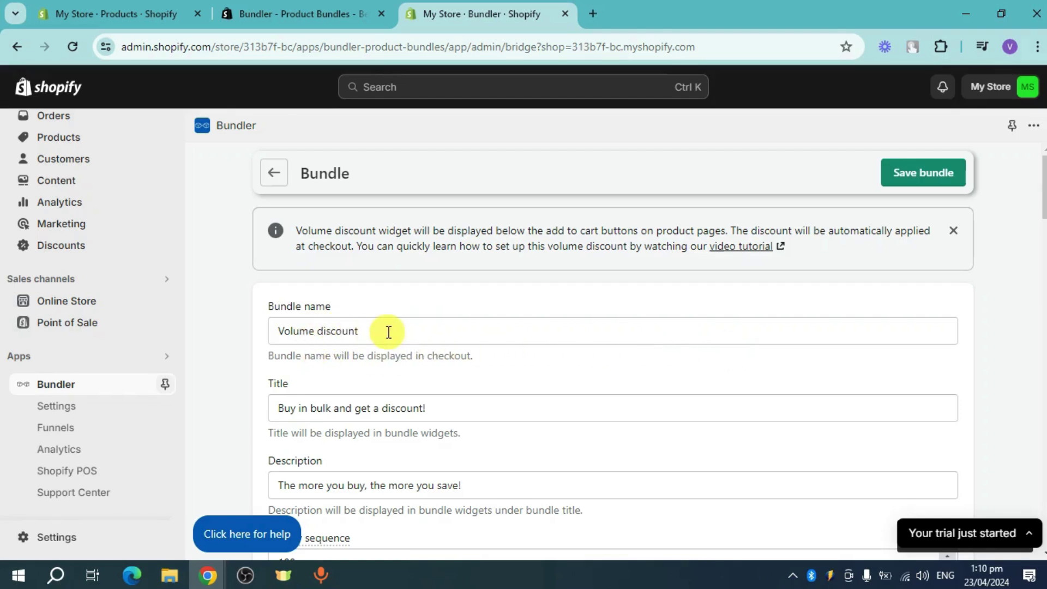
scroll(369, 330, down, 1)
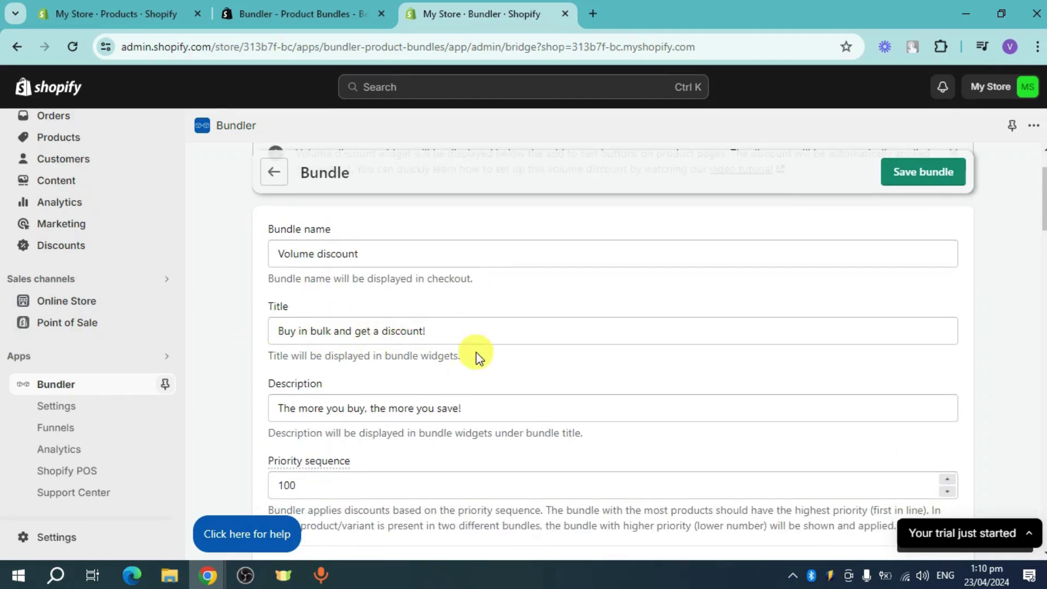
scroll(441, 357, down, 2)
scroll(437, 359, down, 1)
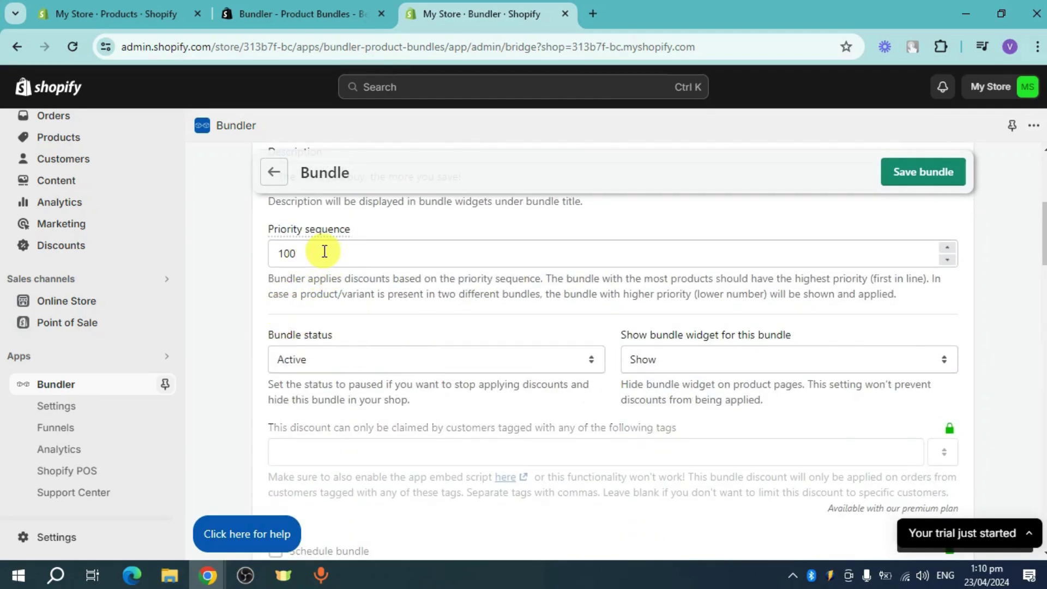
scroll(458, 286, down, 2)
scroll(374, 342, down, 3)
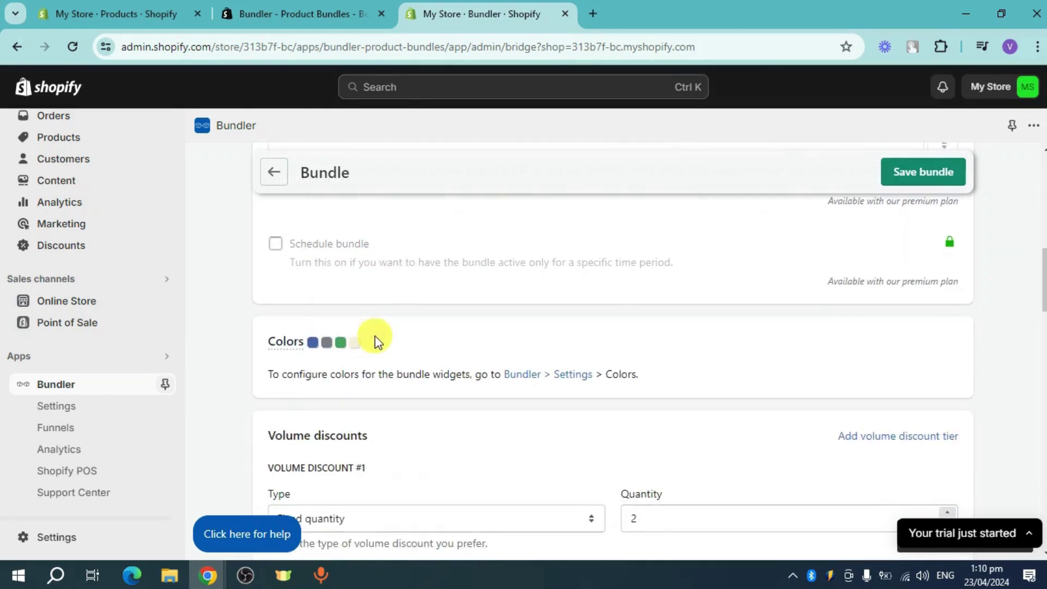
scroll(501, 330, down, 3)
scroll(386, 325, down, 1)
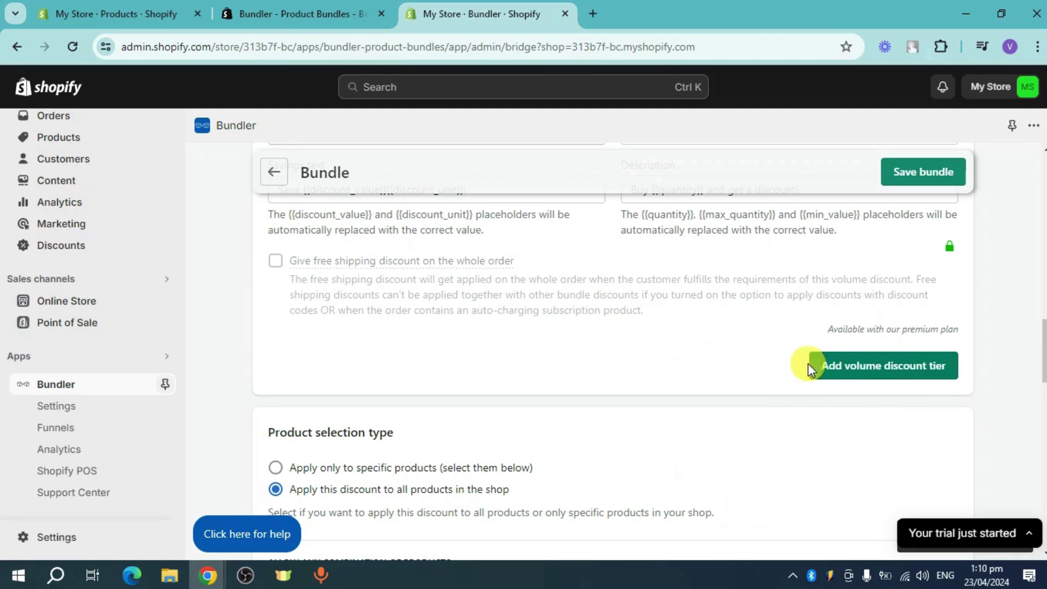
scroll(737, 335, down, 1)
scroll(489, 306, down, 1)
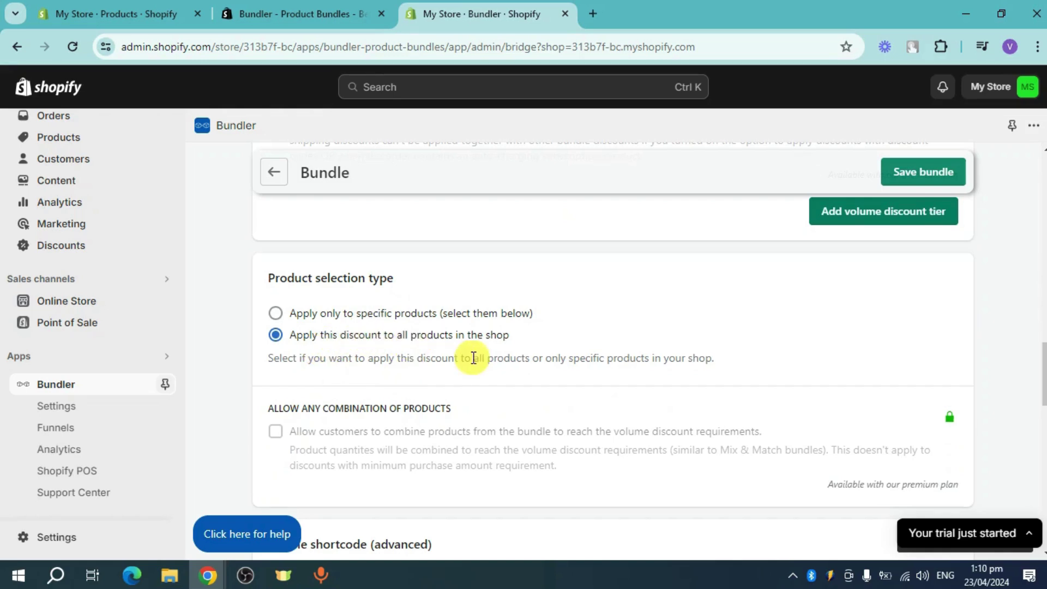
scroll(696, 360, down, 1)
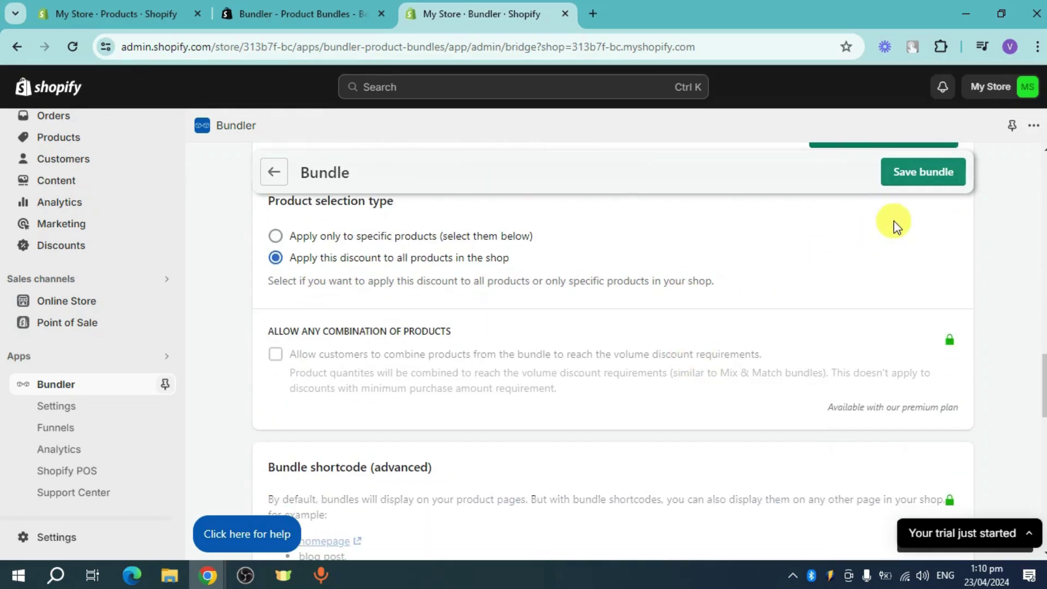
click(912, 172)
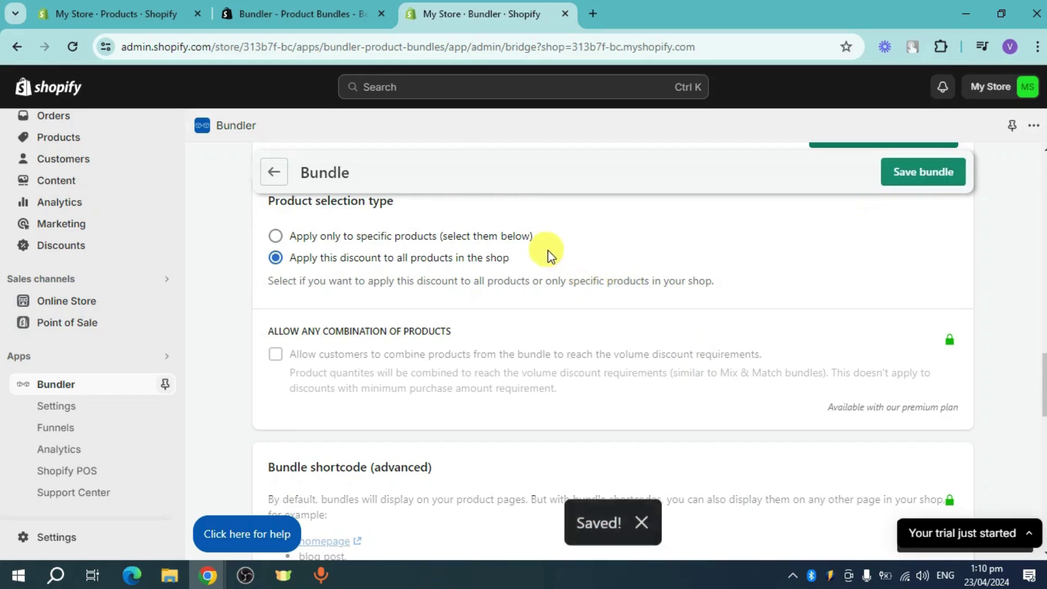
Back on the Bundles list, start a new Classic bundle with its 10% discount.
click(274, 170)
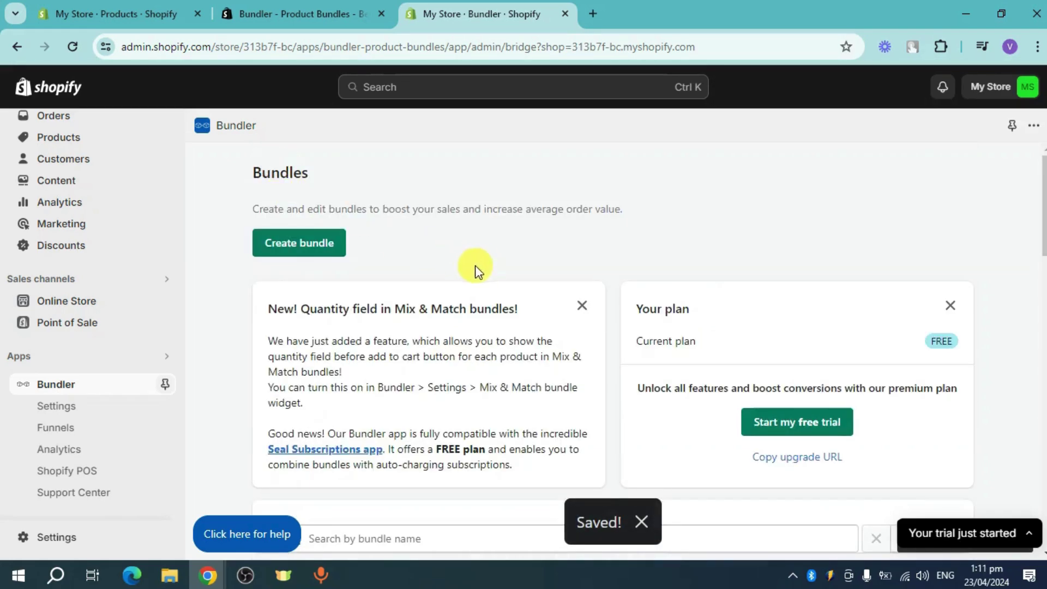
click(302, 247)
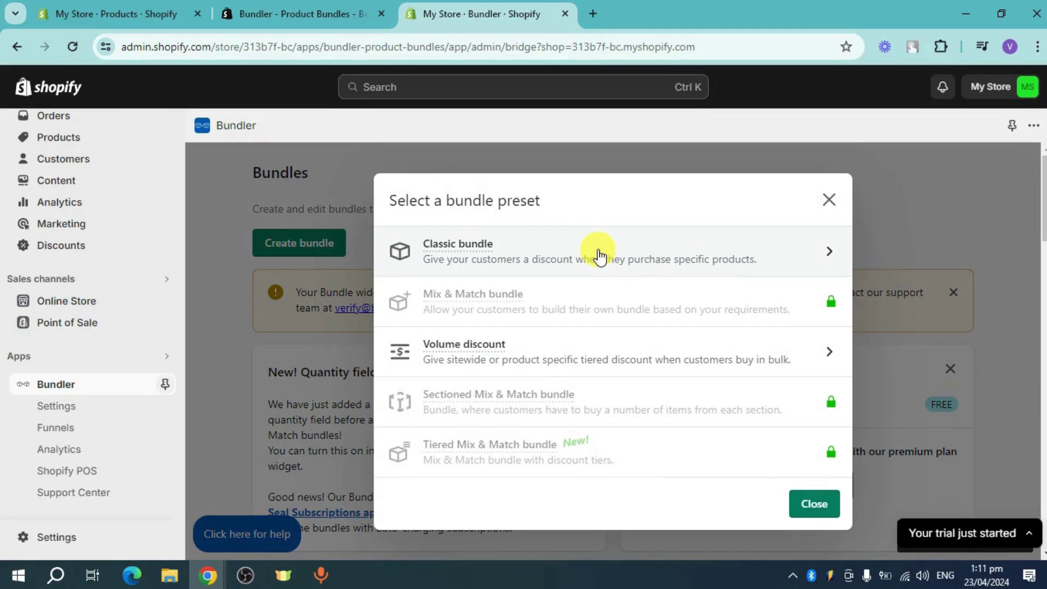
click(600, 257)
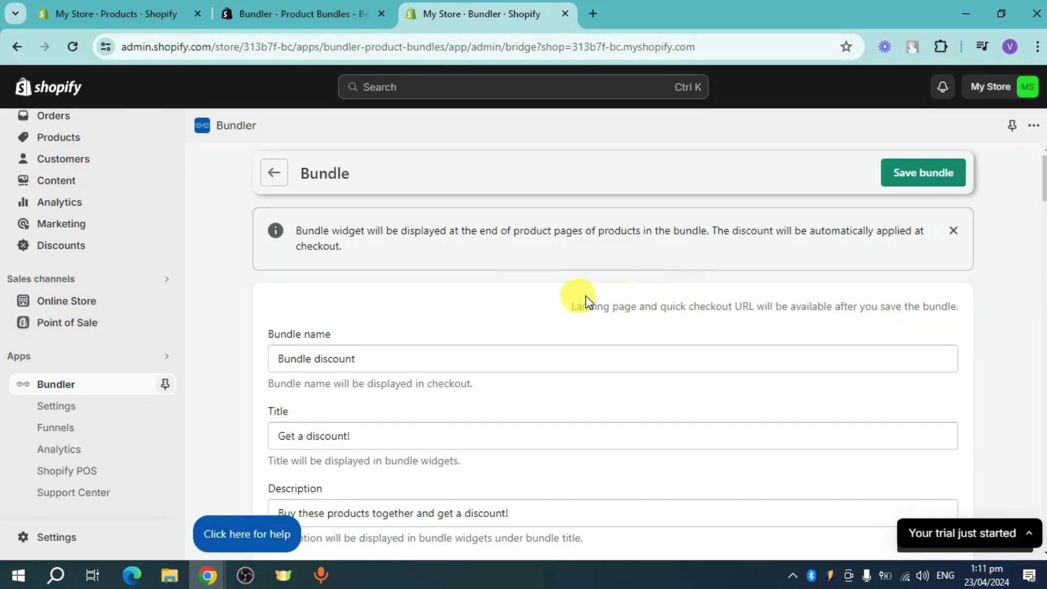
scroll(437, 351, down, 2)
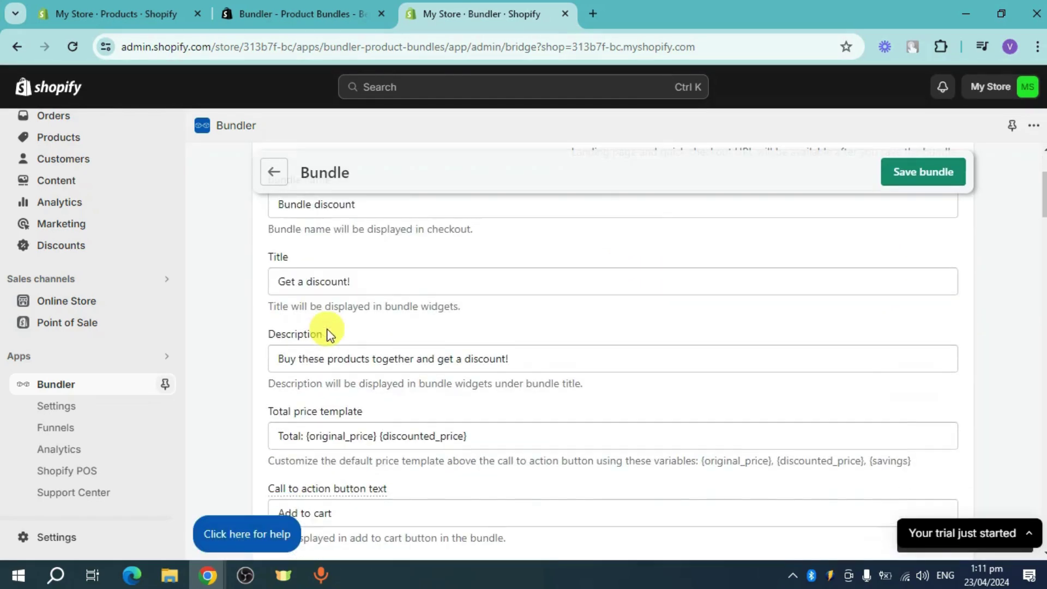
scroll(328, 332, down, 1)
scroll(316, 322, down, 1)
scroll(456, 314, down, 2)
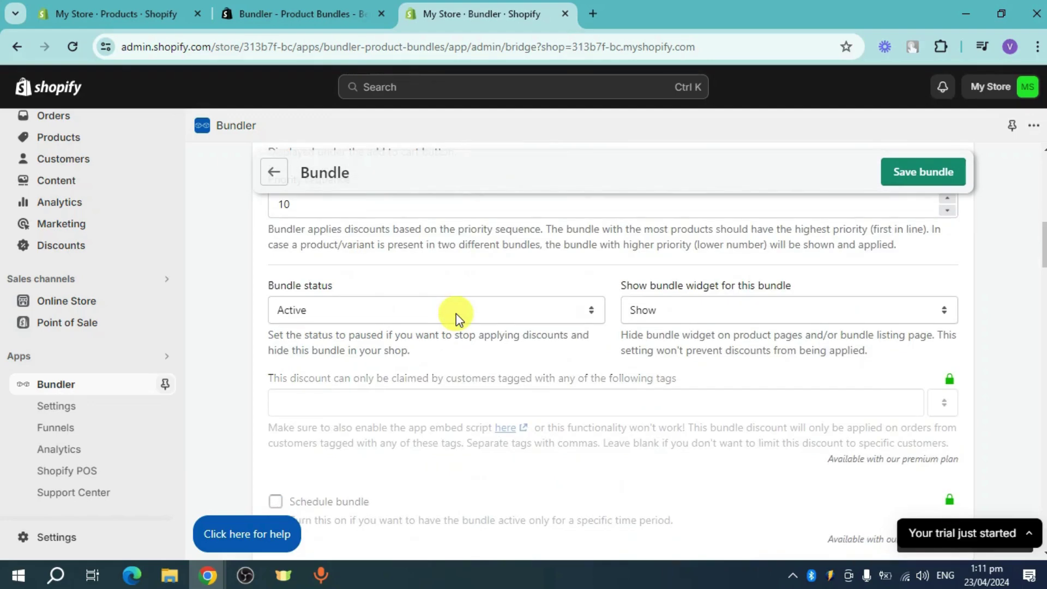
scroll(456, 314, down, 1)
scroll(475, 316, down, 2)
scroll(474, 314, down, 1)
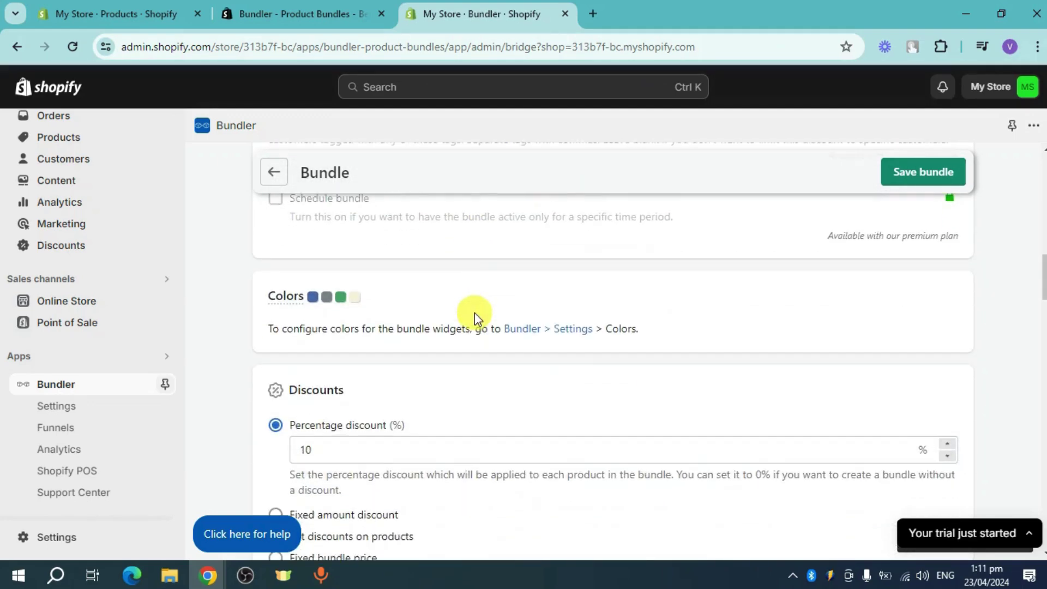
scroll(475, 312, down, 1)
scroll(382, 358, down, 1)
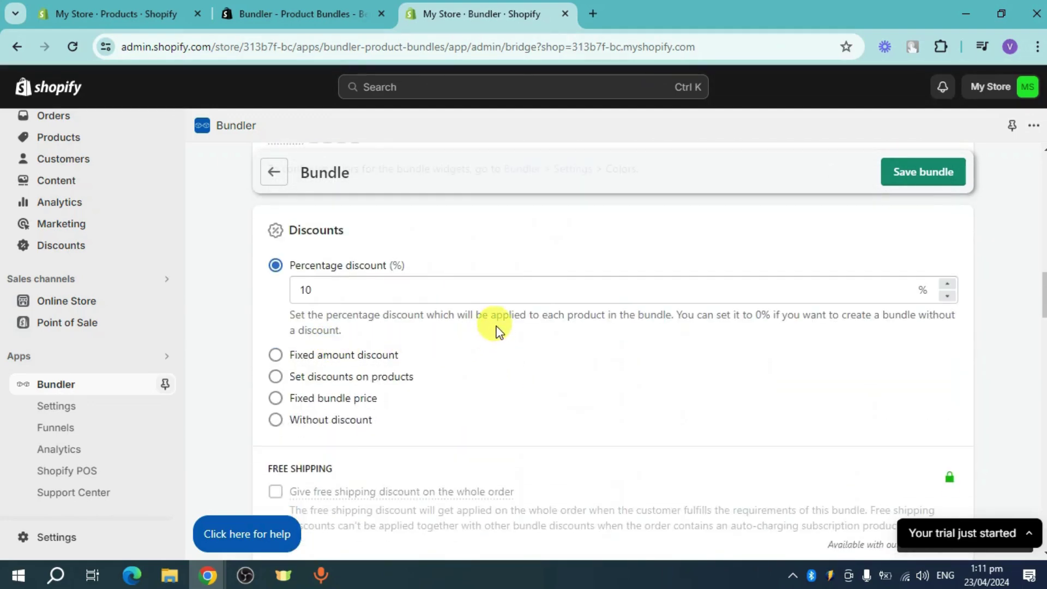
scroll(464, 289, down, 2)
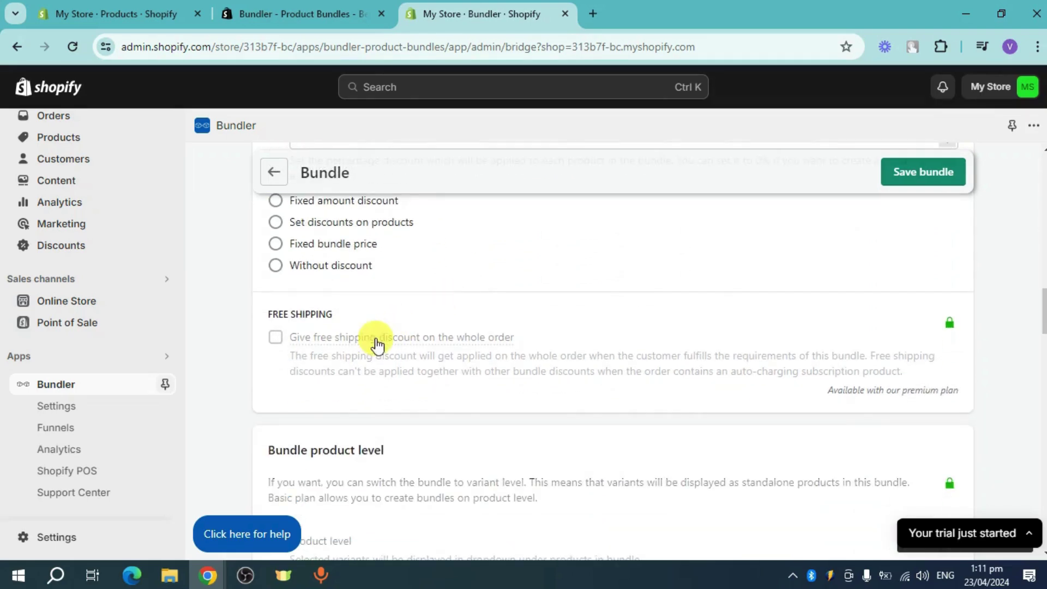
scroll(336, 350, down, 1)
scroll(320, 315, down, 2)
scroll(363, 304, down, 3)
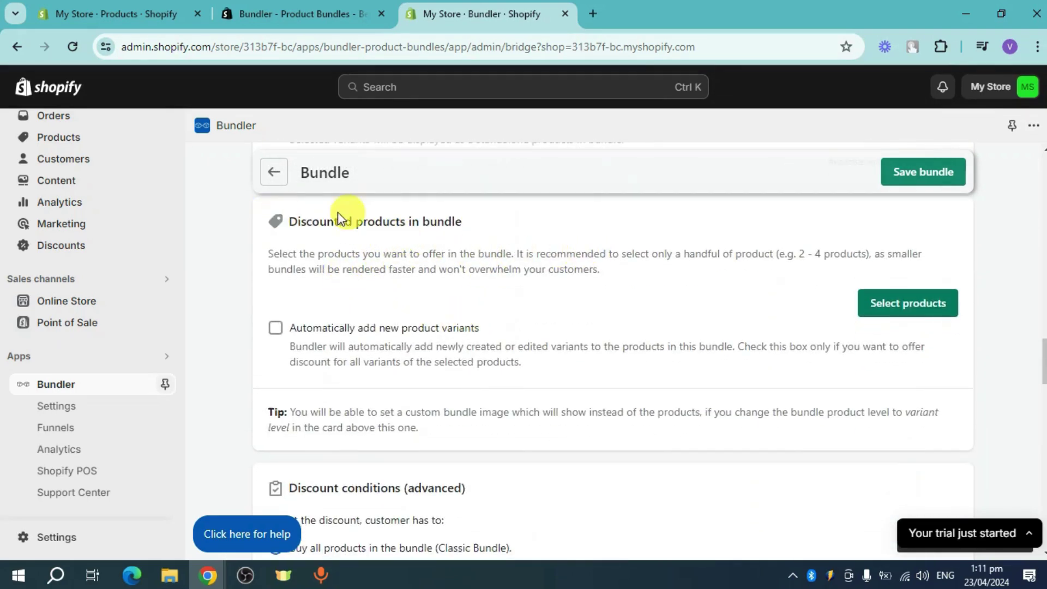
Tick the motorcycle boots, black midi dress and Summer Fashion Sandals to add.
click(867, 305)
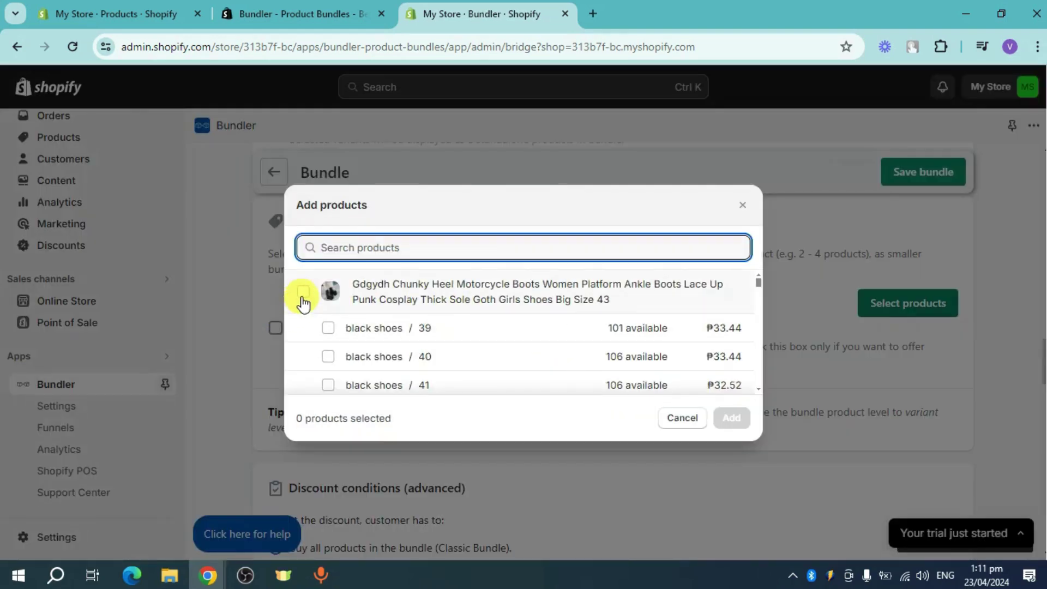
click(302, 291)
scroll(355, 316, down, 1)
scroll(355, 316, down, 2)
scroll(385, 327, down, 3)
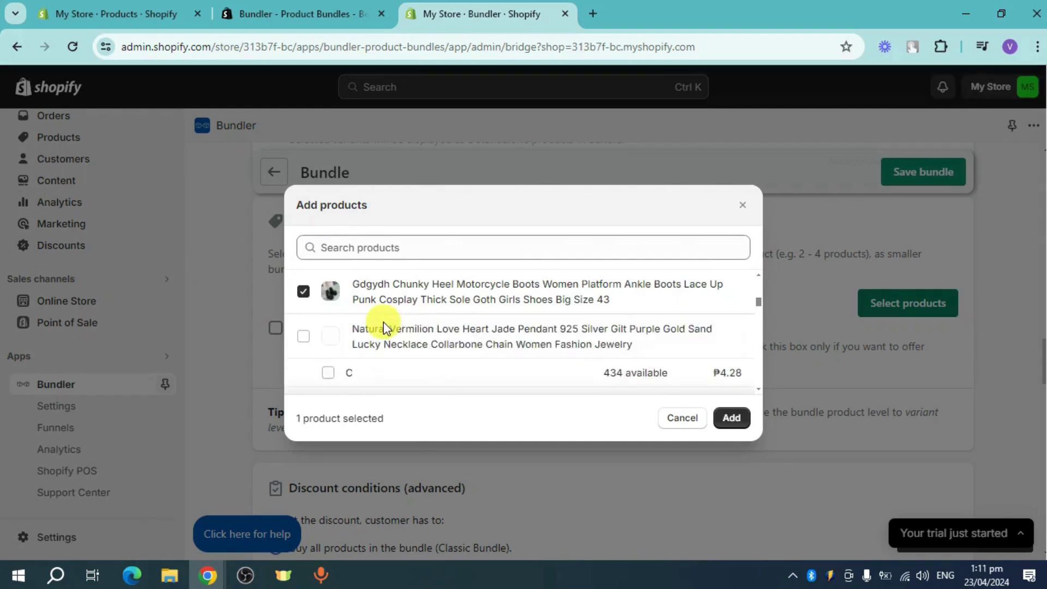
scroll(384, 328, down, 3)
scroll(386, 320, up, 1)
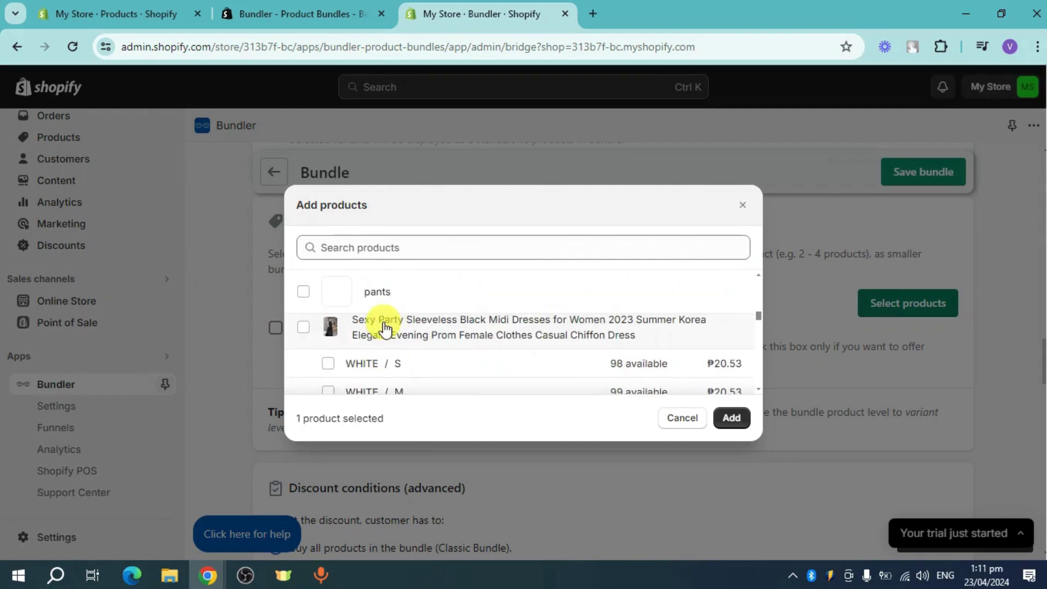
click(305, 334)
scroll(432, 335, down, 2)
scroll(432, 334, down, 3)
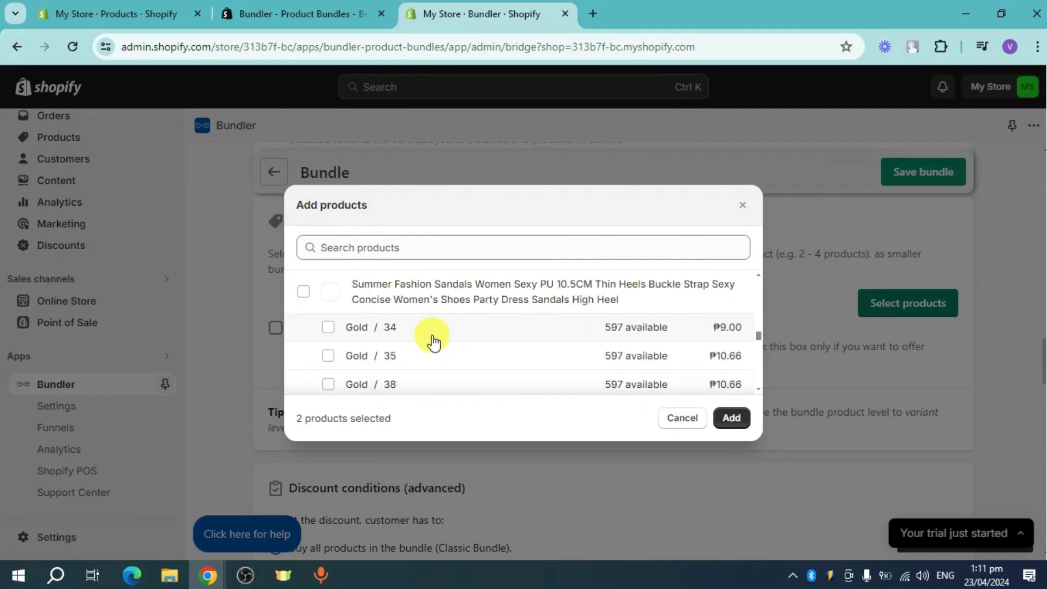
scroll(433, 335, up, 2)
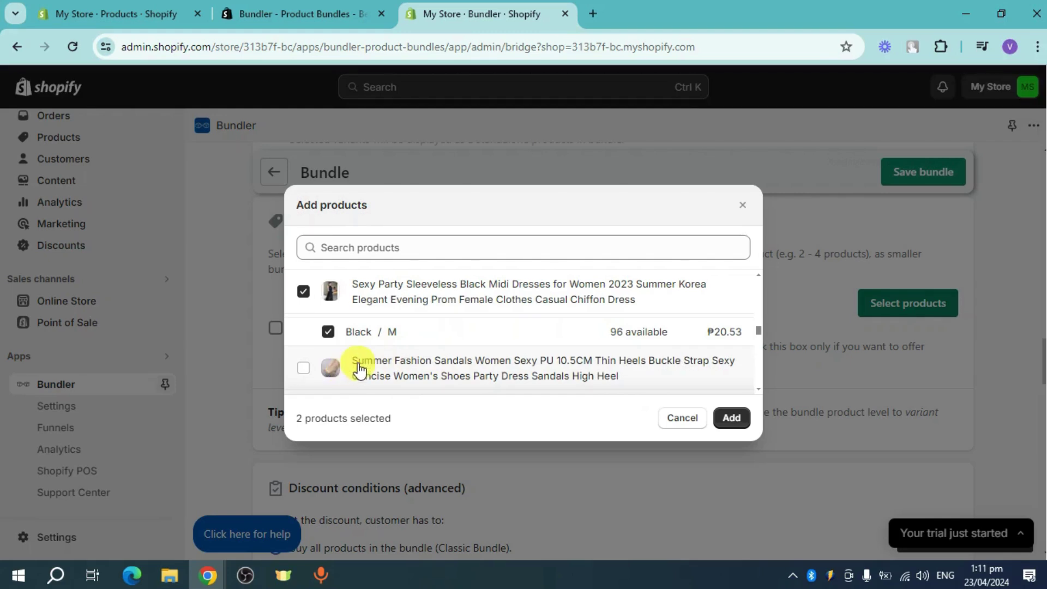
scroll(358, 369, down, 2)
scroll(359, 363, down, 2)
scroll(358, 363, down, 2)
scroll(359, 364, down, 2)
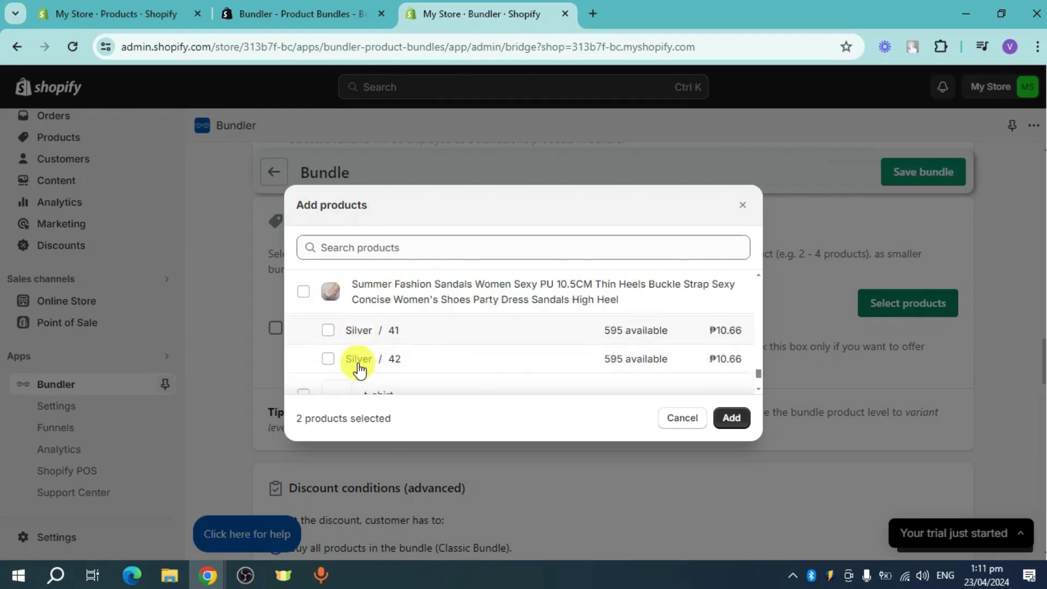
scroll(359, 370, down, 3)
scroll(359, 369, up, 3)
scroll(359, 369, up, 1)
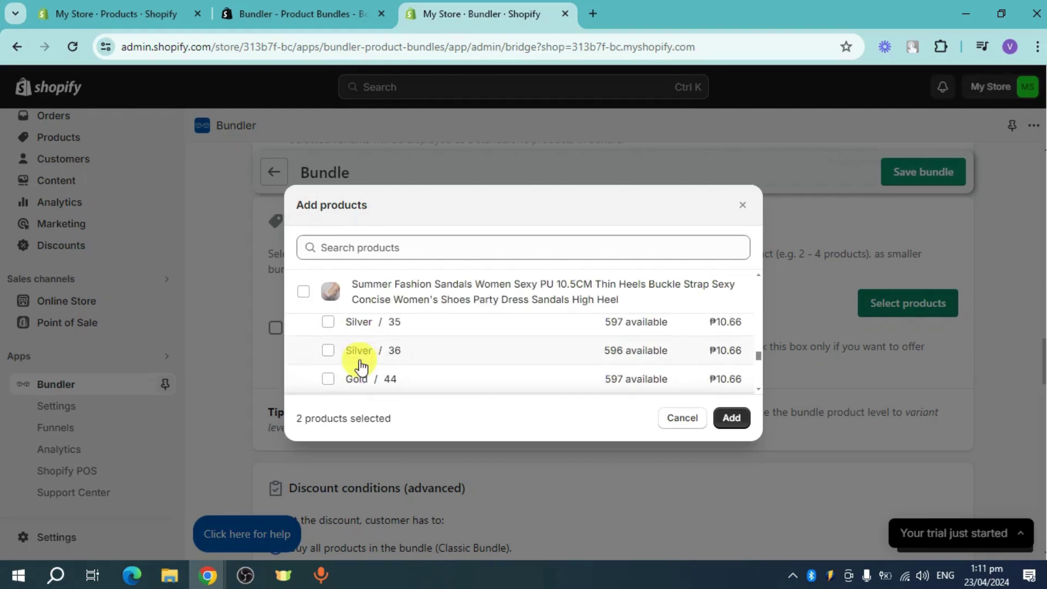
scroll(358, 368, up, 2)
scroll(360, 367, up, 2)
scroll(360, 367, down, 2)
scroll(352, 364, down, 1)
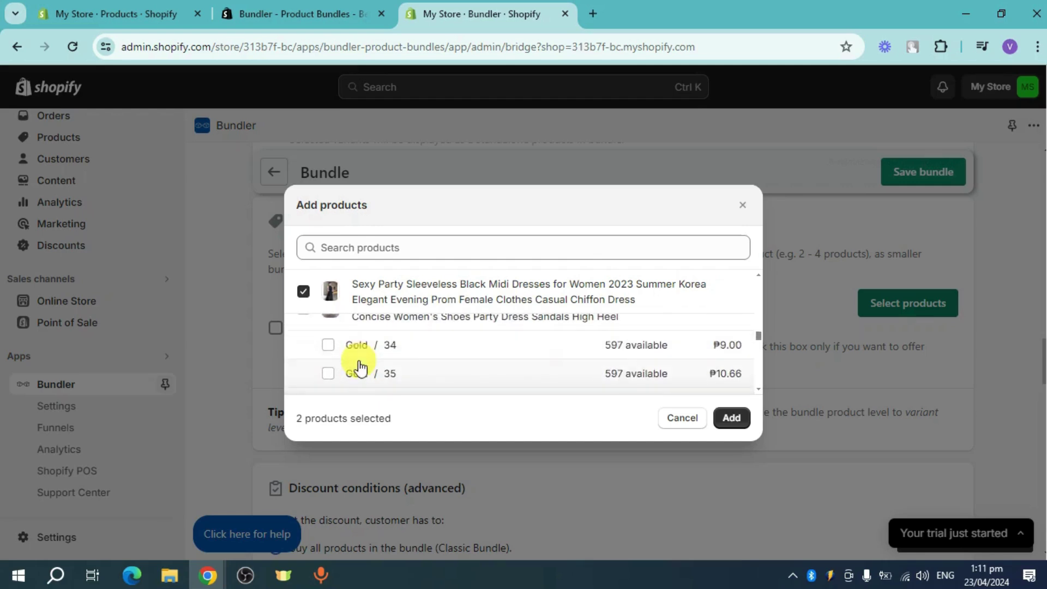
scroll(336, 358, up, 1)
click(303, 385)
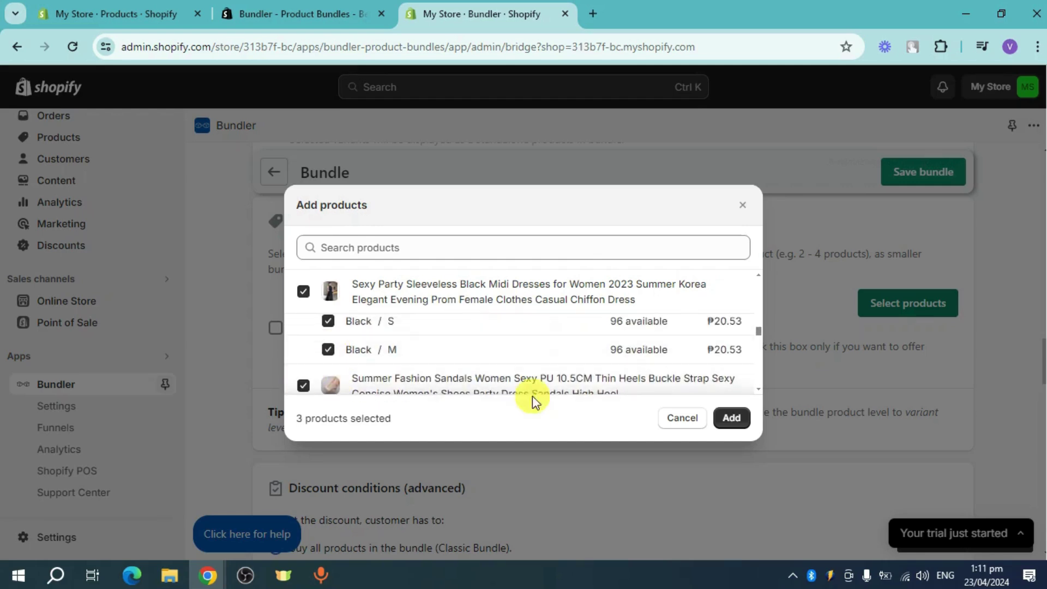
Add the three ticked products and save the Classic bundle.
click(732, 420)
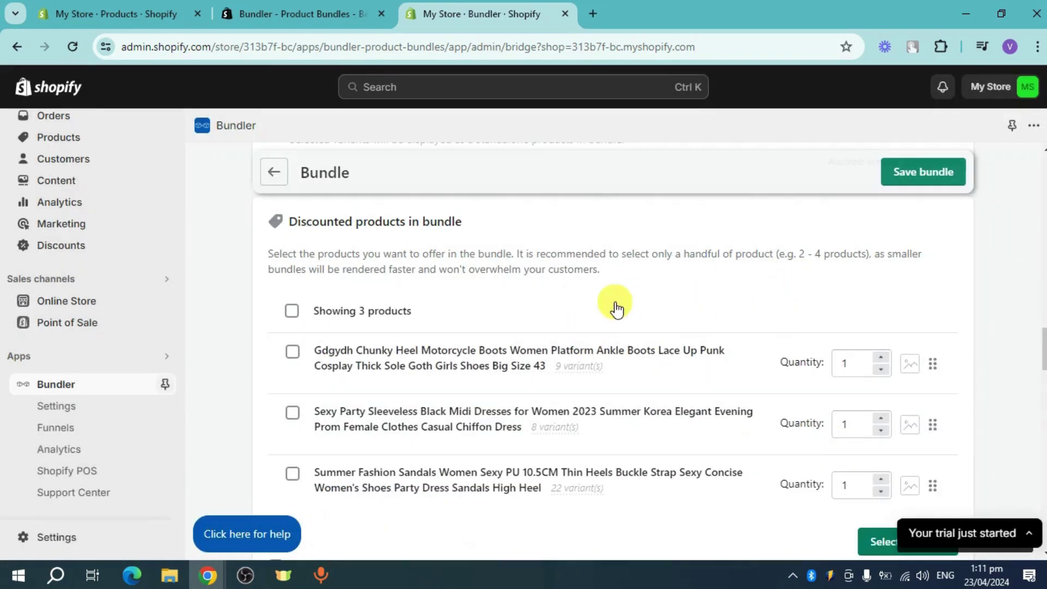
scroll(927, 347, down, 1)
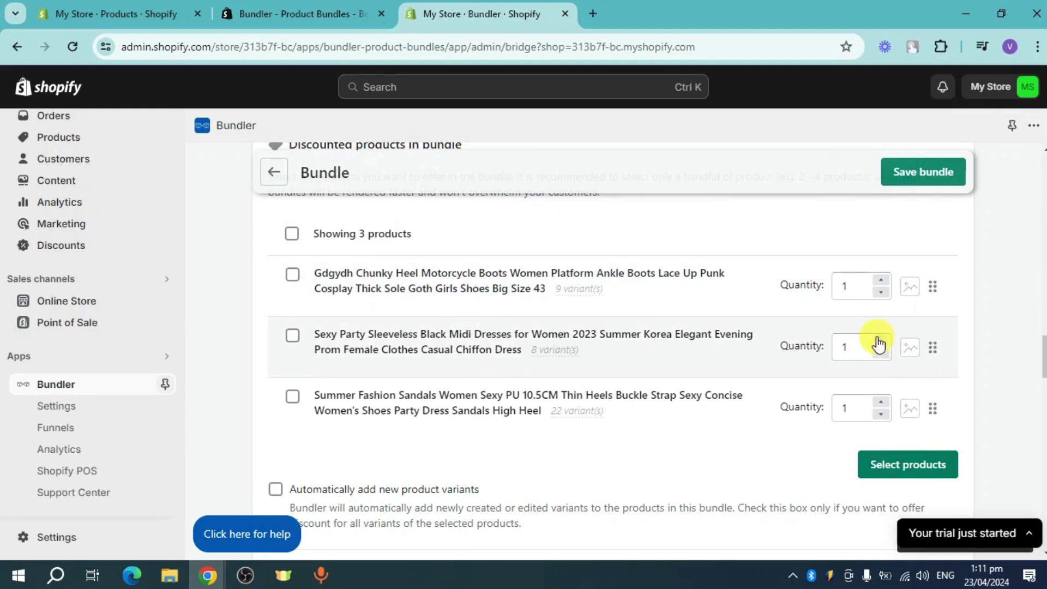
click(929, 174)
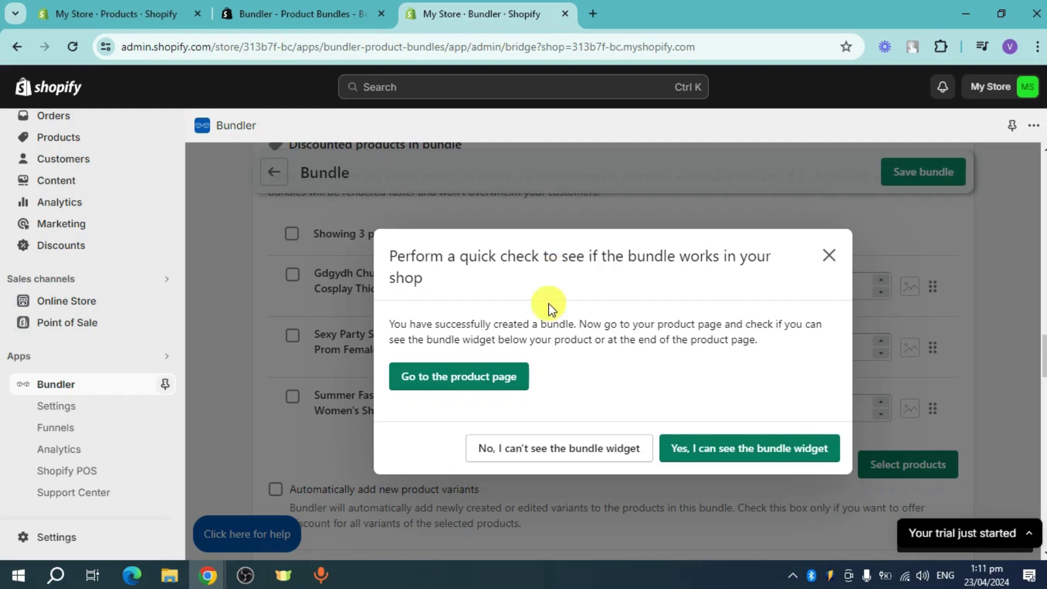
Check the Summer Fashion Sandals storefront page for the widget, then return to admin.
click(485, 383)
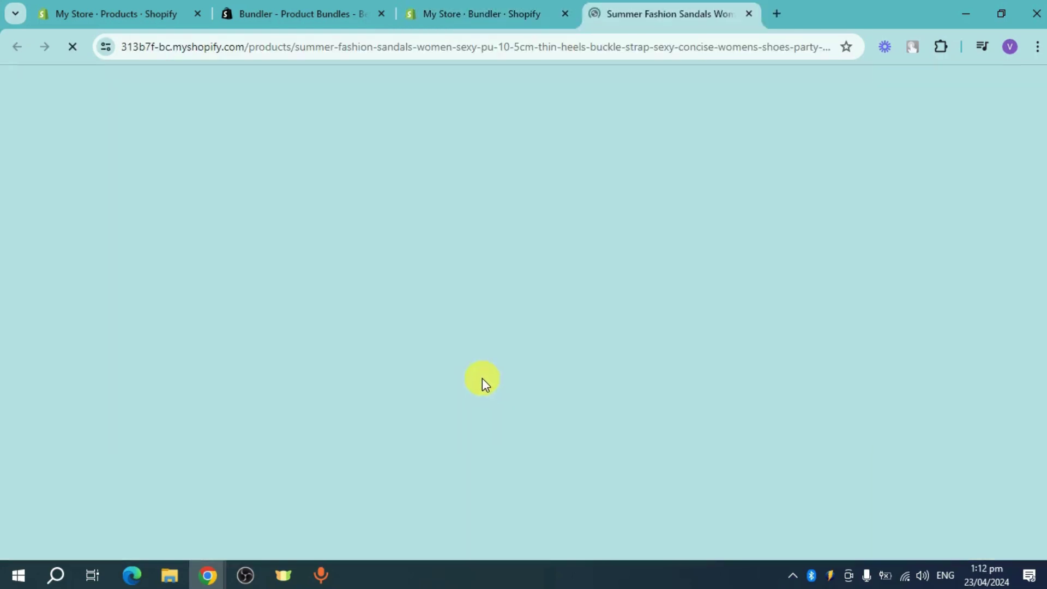
scroll(643, 332, down, 5)
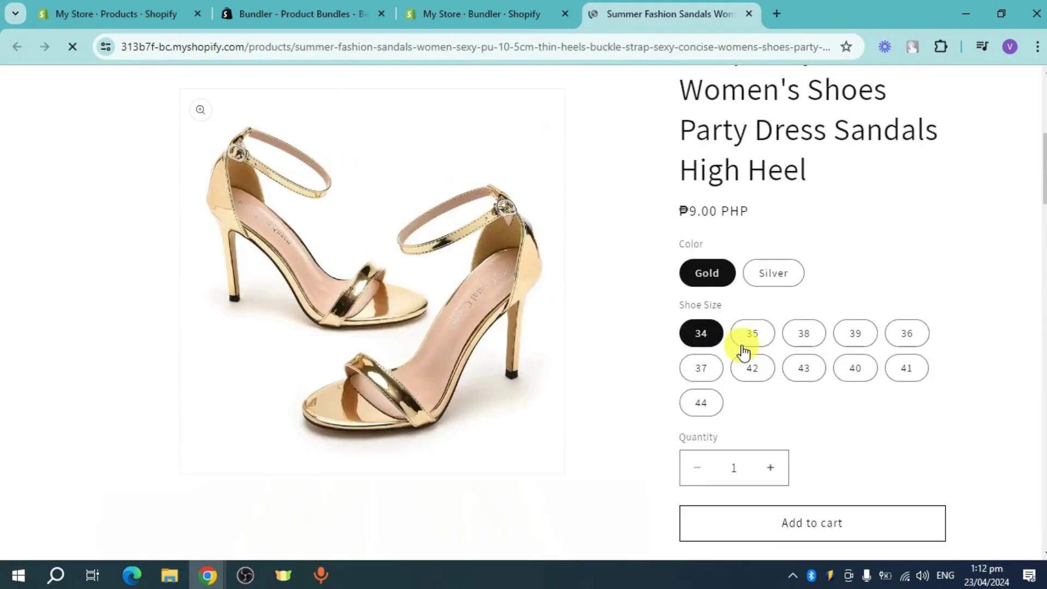
scroll(741, 360, down, 5)
scroll(367, 333, down, 2)
scroll(671, 379, down, 5)
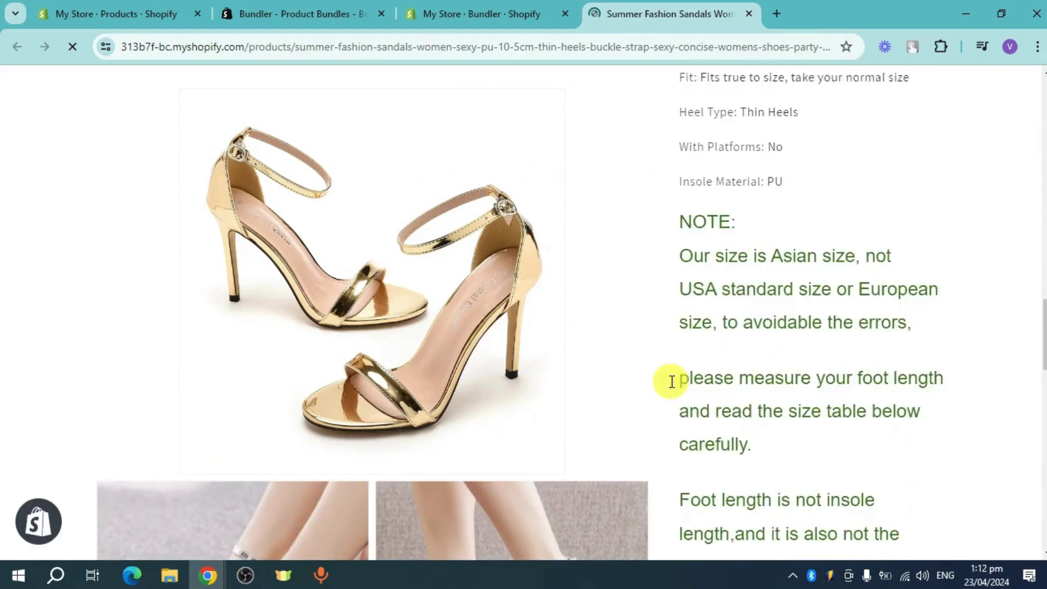
scroll(667, 368, down, 5)
scroll(661, 355, down, 3)
scroll(760, 342, down, 2)
scroll(759, 342, down, 5)
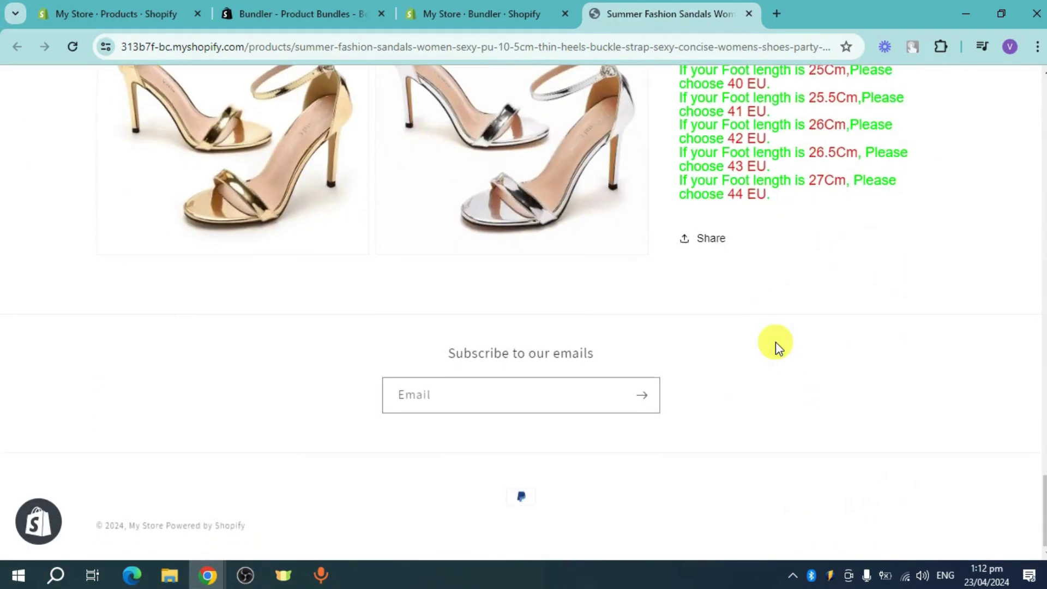
scroll(724, 342, up, 5)
scroll(724, 340, up, 5)
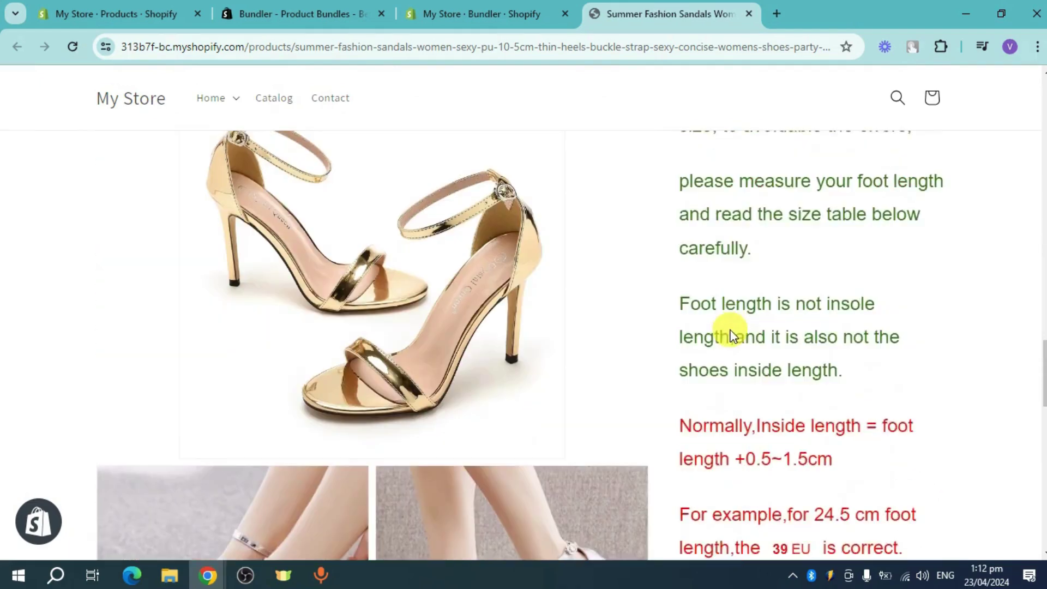
scroll(728, 336, up, 5)
scroll(737, 320, up, 5)
scroll(736, 321, up, 5)
scroll(516, 149, up, 2)
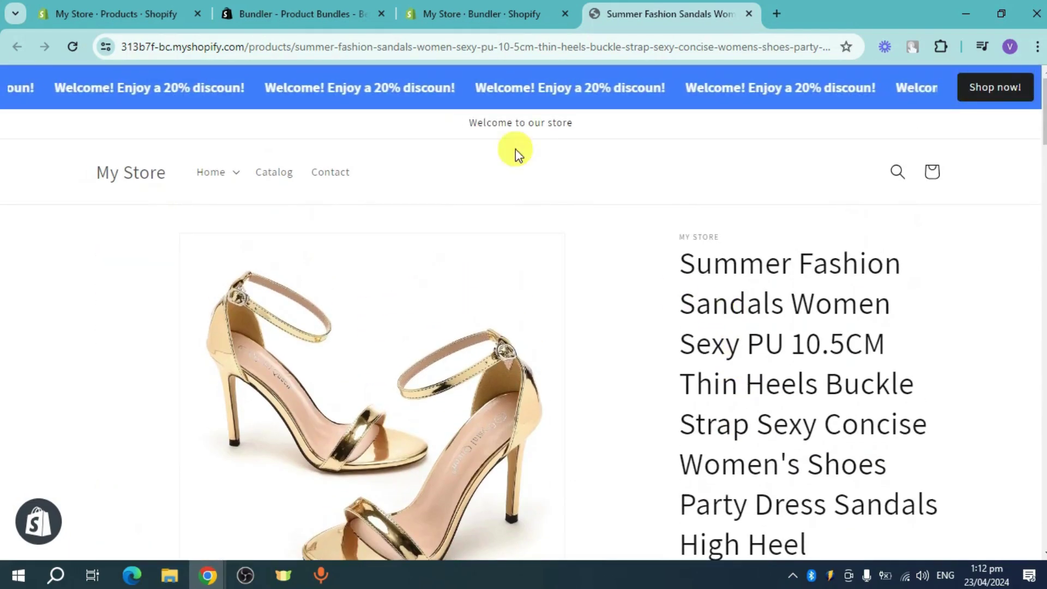
click(483, 13)
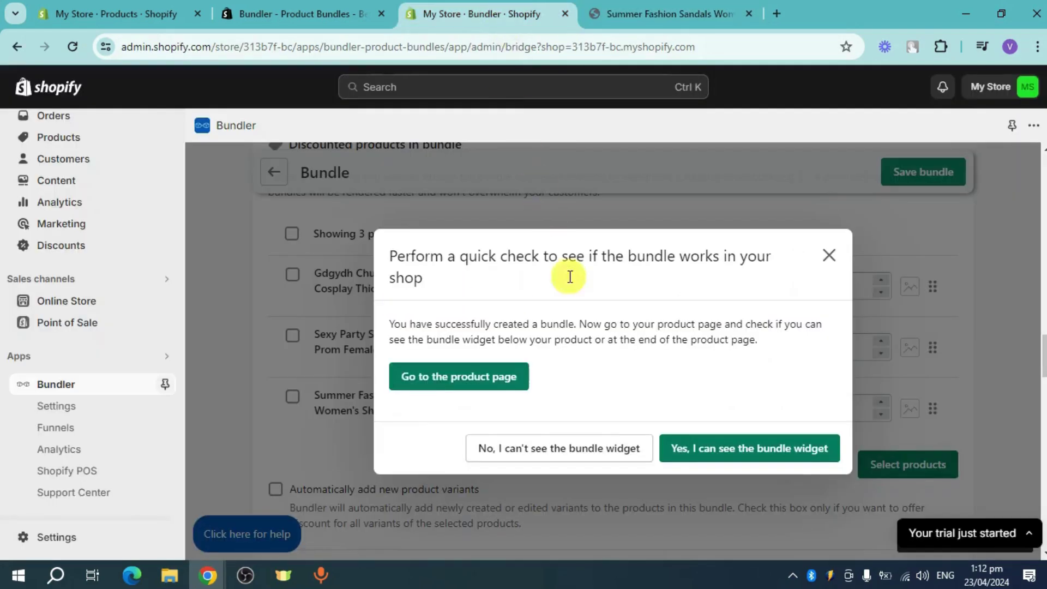
Answer 'No, I can't see the bundle widget' in the quick-check dialog.
click(610, 448)
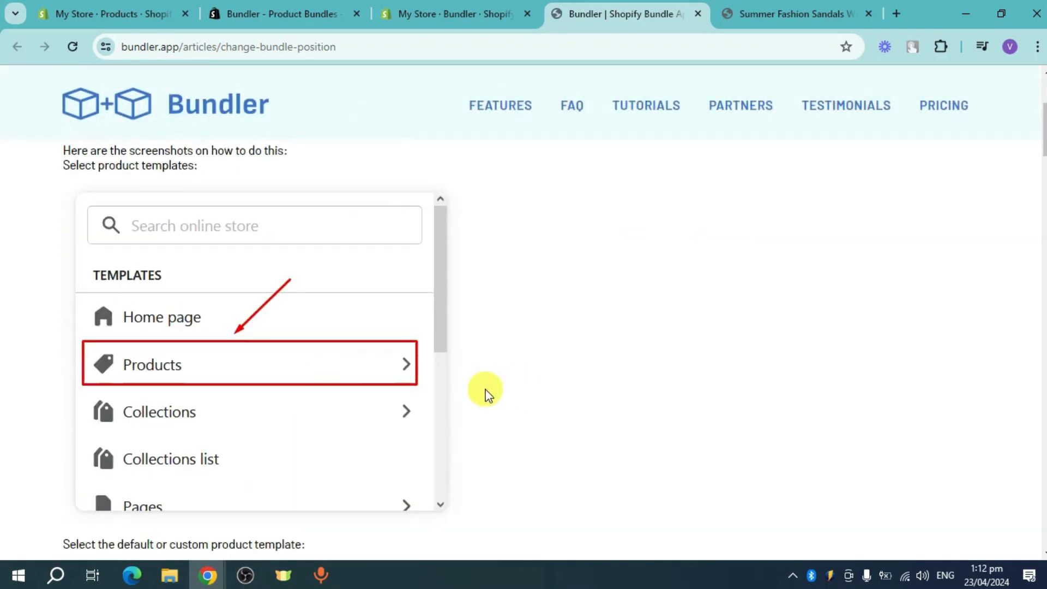
scroll(461, 390, down, 3)
scroll(409, 343, down, 3)
scroll(332, 287, down, 1)
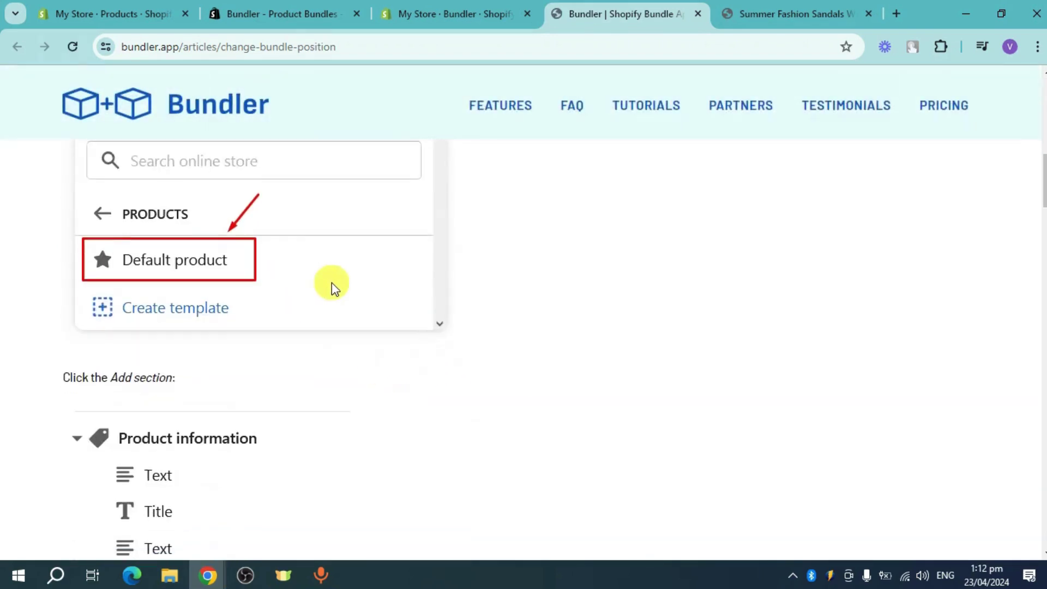
scroll(331, 282, down, 2)
scroll(237, 297, down, 2)
scroll(304, 339, down, 2)
scroll(304, 357, down, 2)
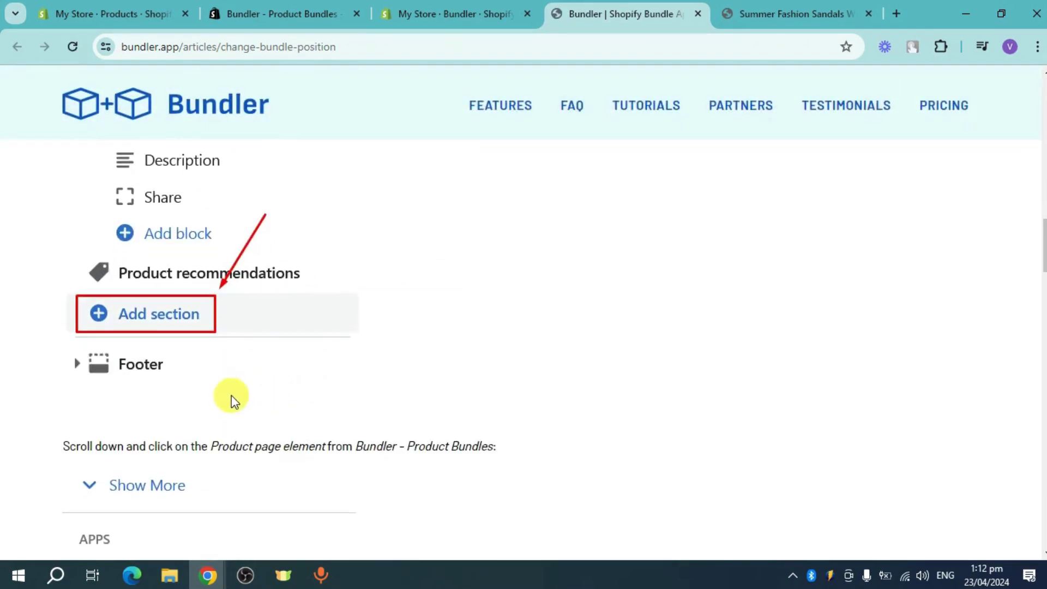
scroll(306, 374, down, 3)
scroll(269, 369, down, 1)
scroll(267, 367, down, 5)
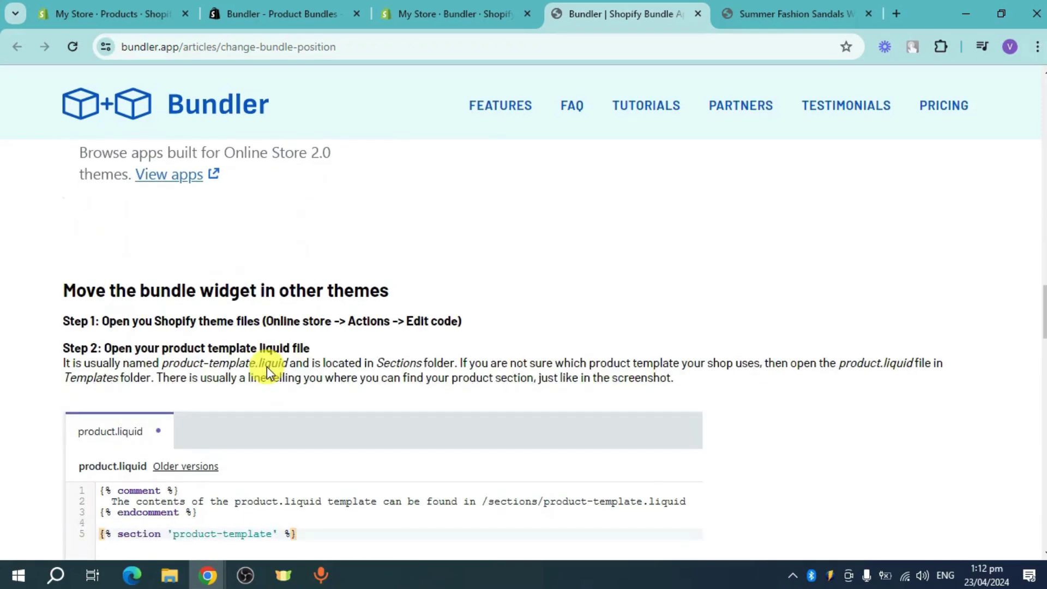
scroll(267, 367, up, 4)
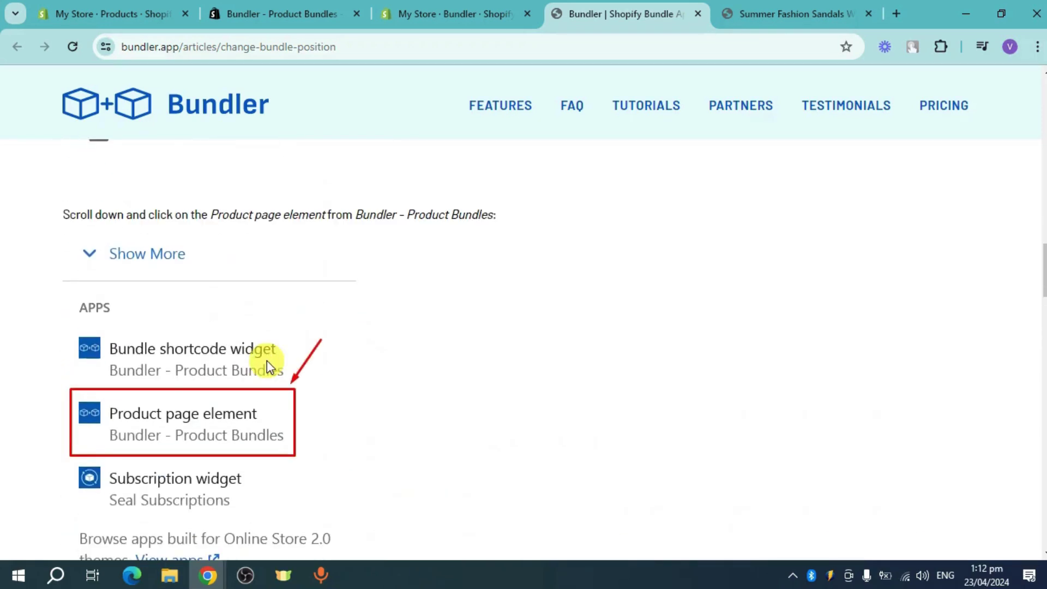
scroll(306, 381, up, 3)
scroll(344, 364, up, 2)
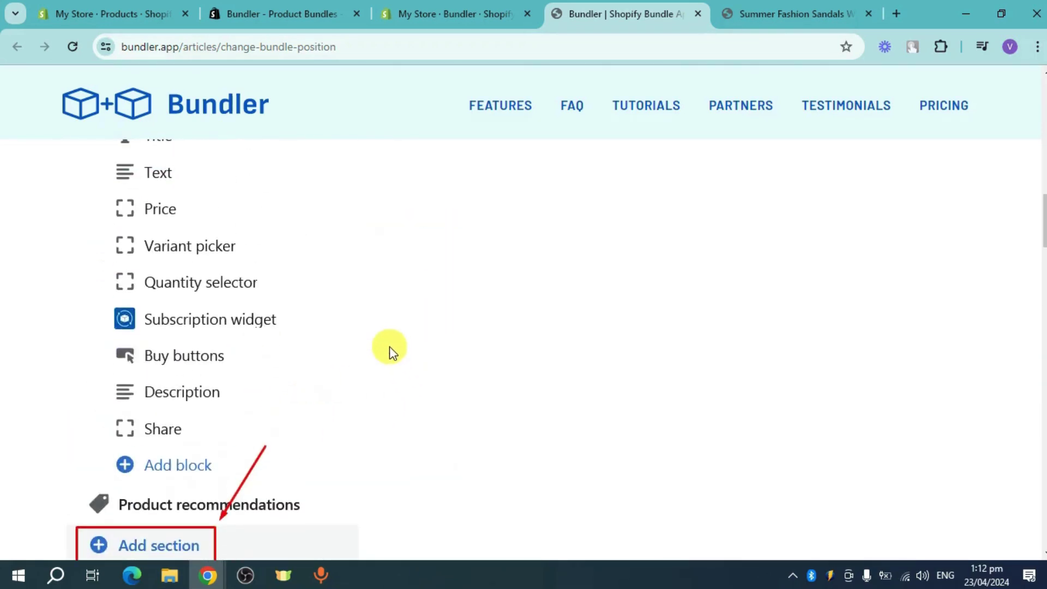
After reading the widget-position tutorial, switch back to the My Store Products tab.
click(172, 18)
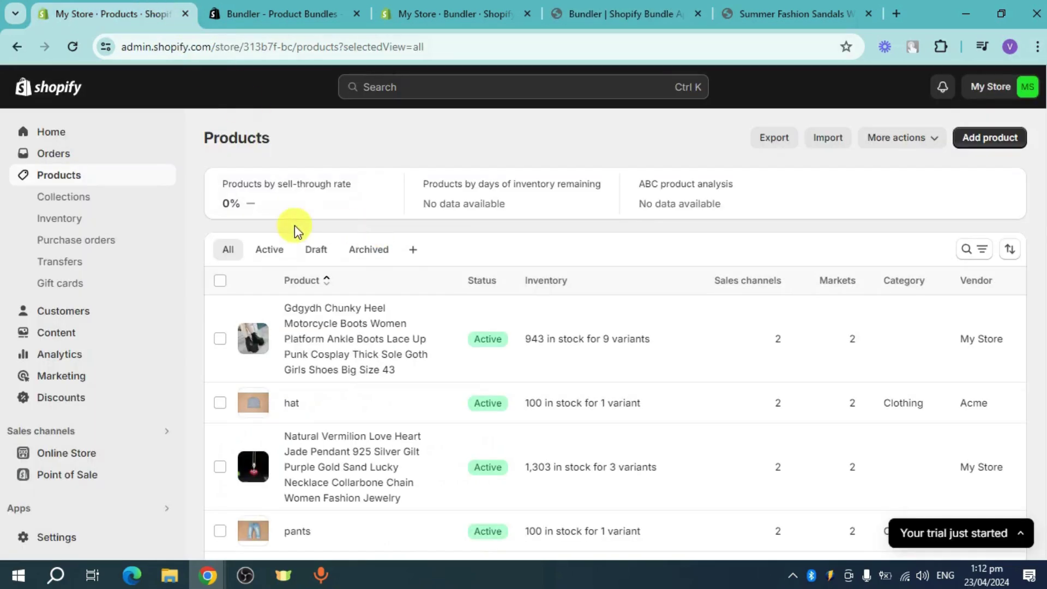
Go to Online Store themes and start customizing the live Dawn theme.
click(70, 452)
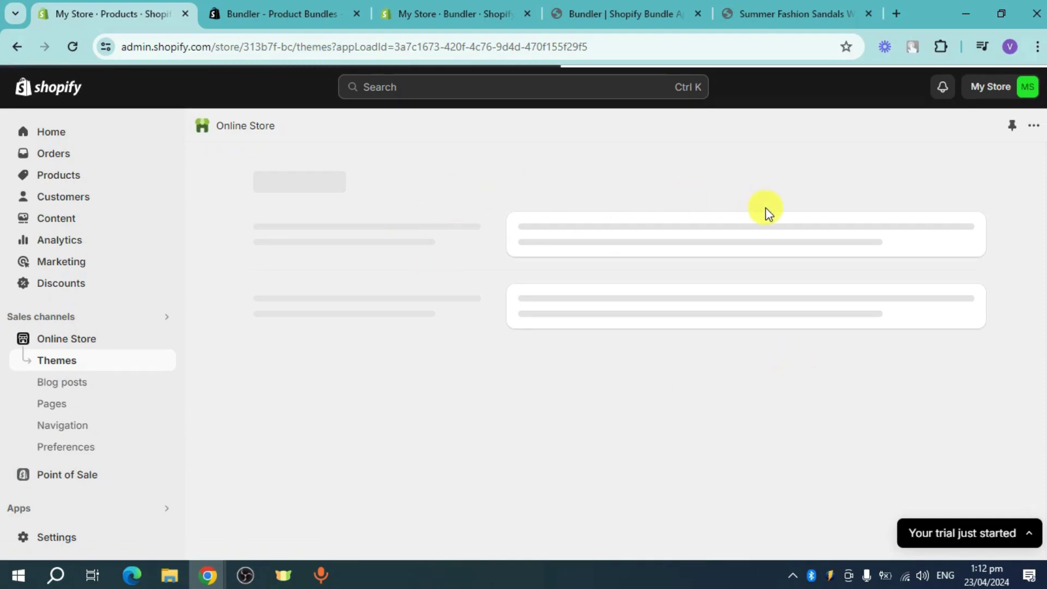
scroll(901, 385, down, 2)
click(940, 365)
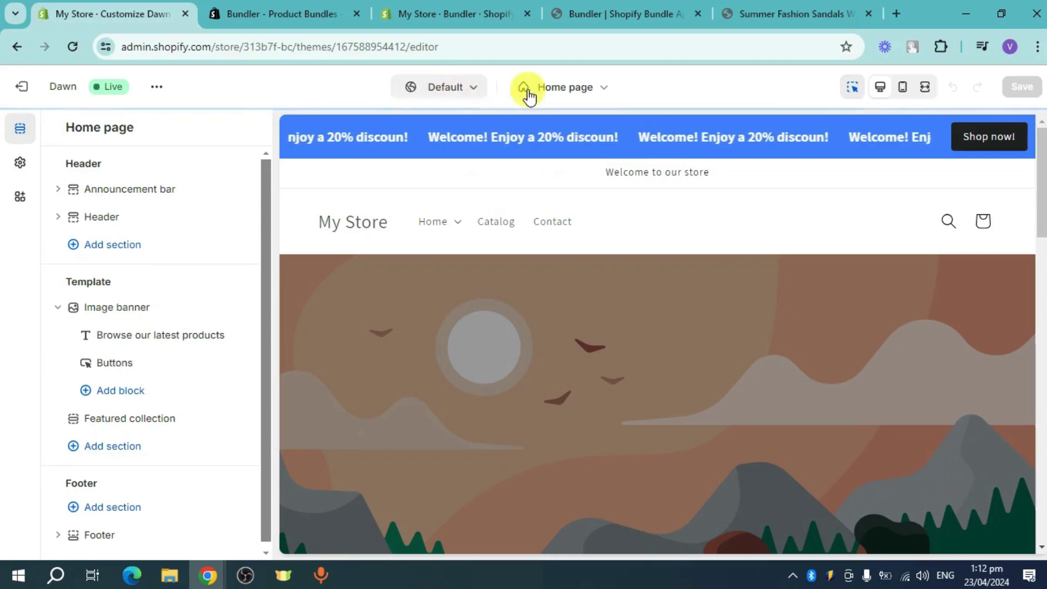
Choose Products > Default product from the page list to edit that template.
click(573, 90)
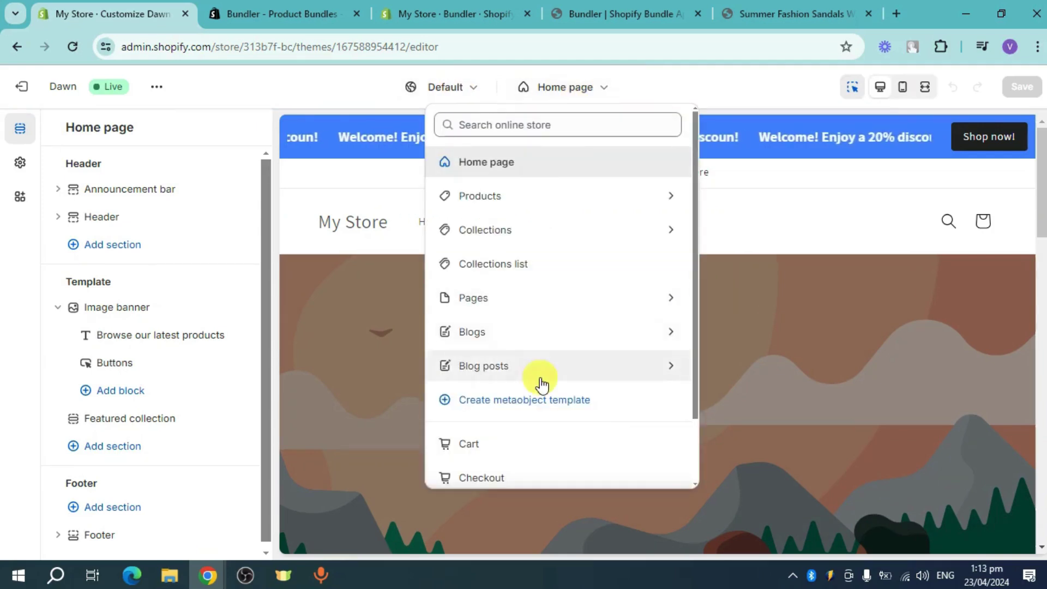
click(555, 198)
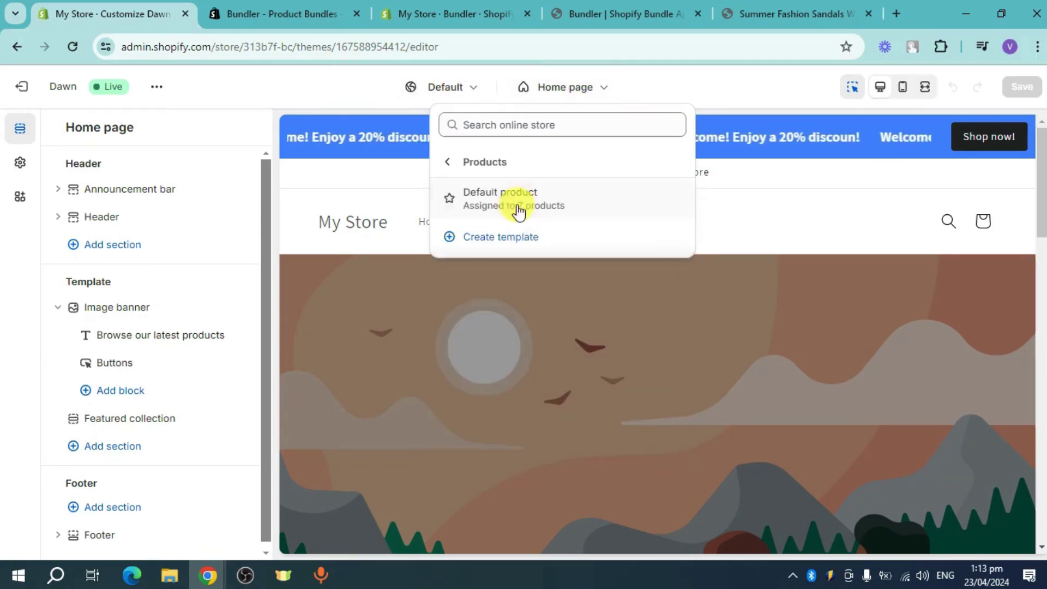
click(510, 204)
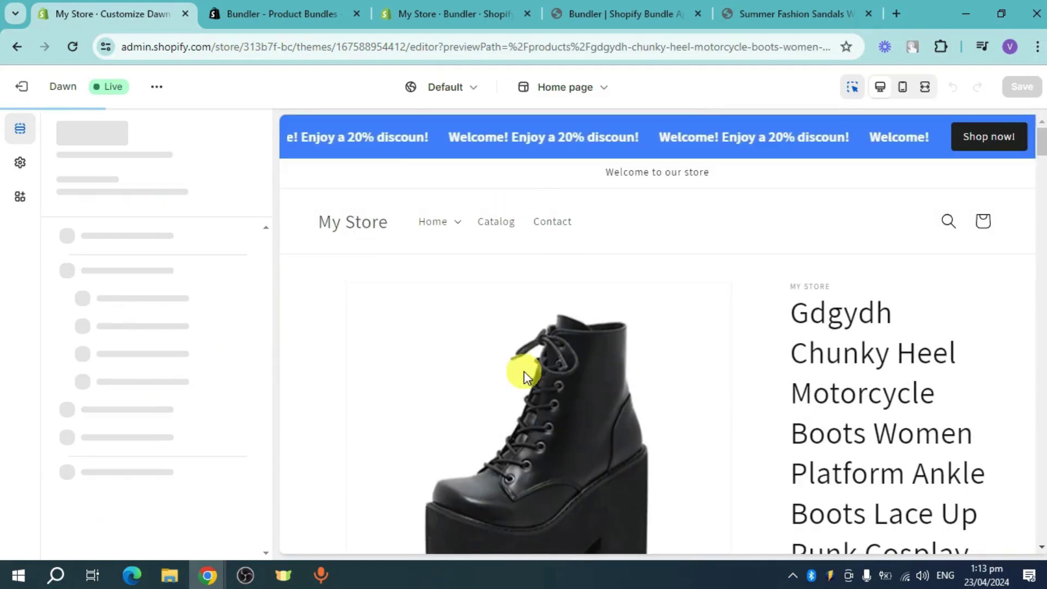
scroll(147, 362, down, 1)
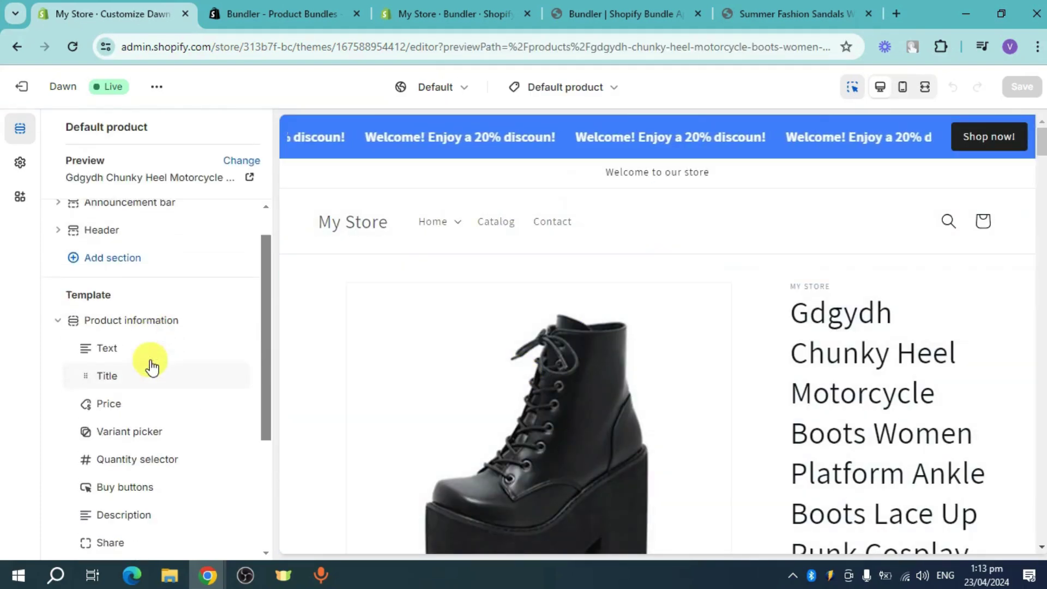
scroll(148, 368, down, 4)
Add the Bundle shortcode widget from the Apps sections and view its settings, then return to the Bundler help article.
click(104, 441)
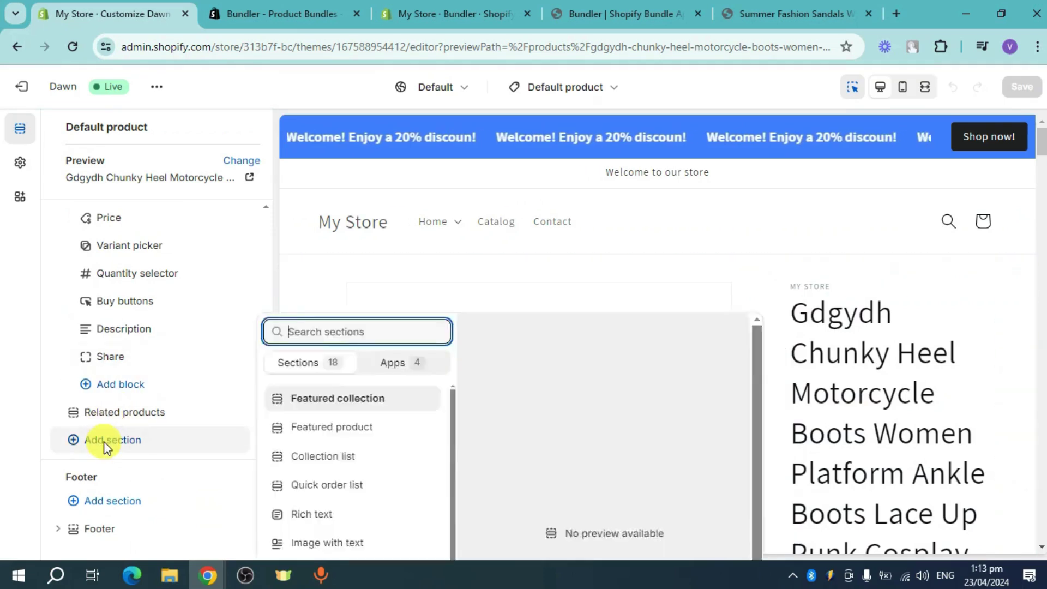
click(410, 237)
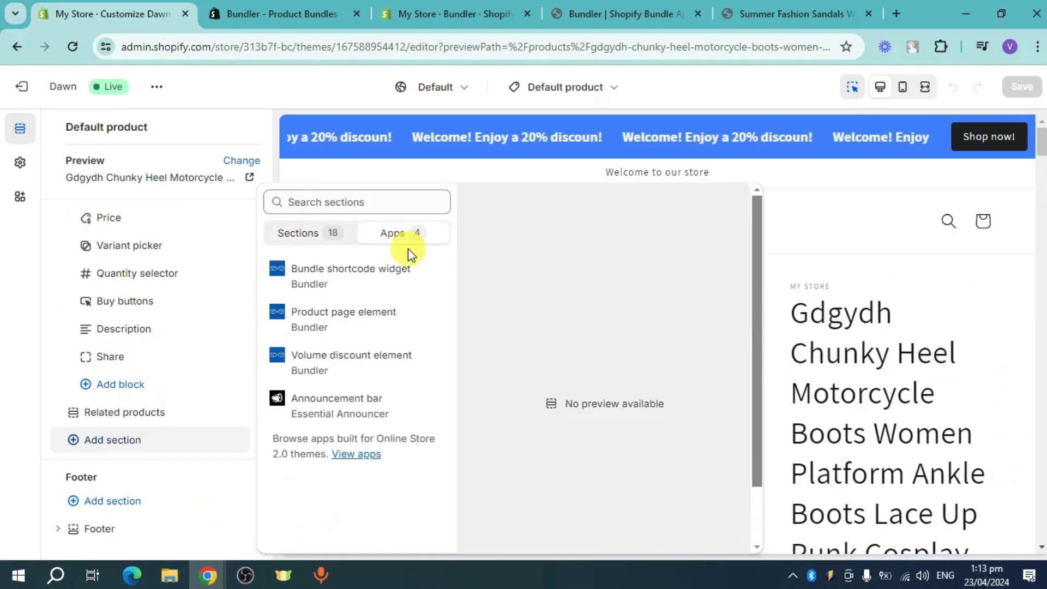
click(422, 293)
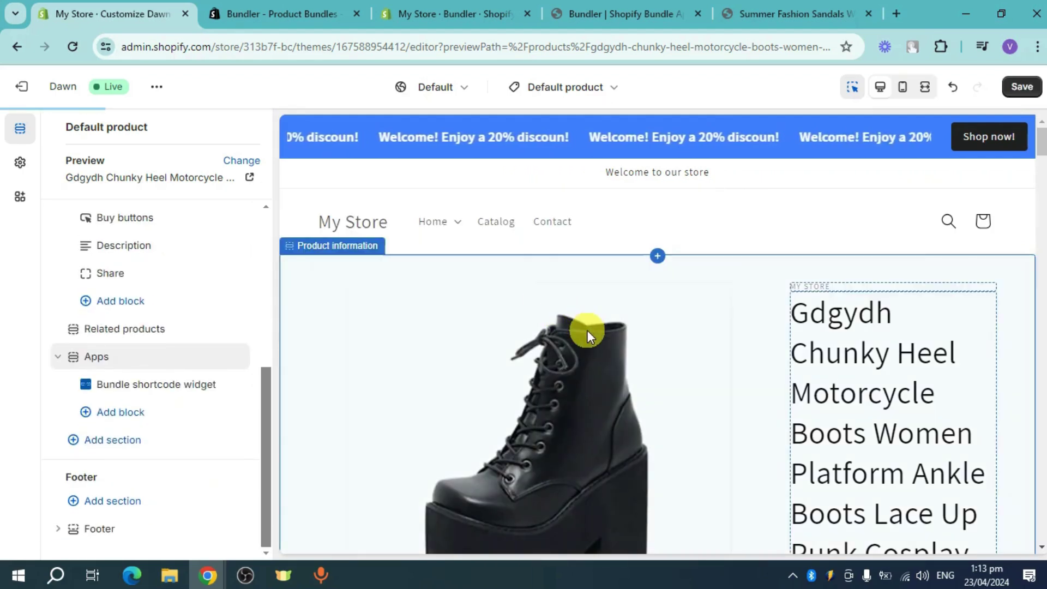
mouse_move(147, 385)
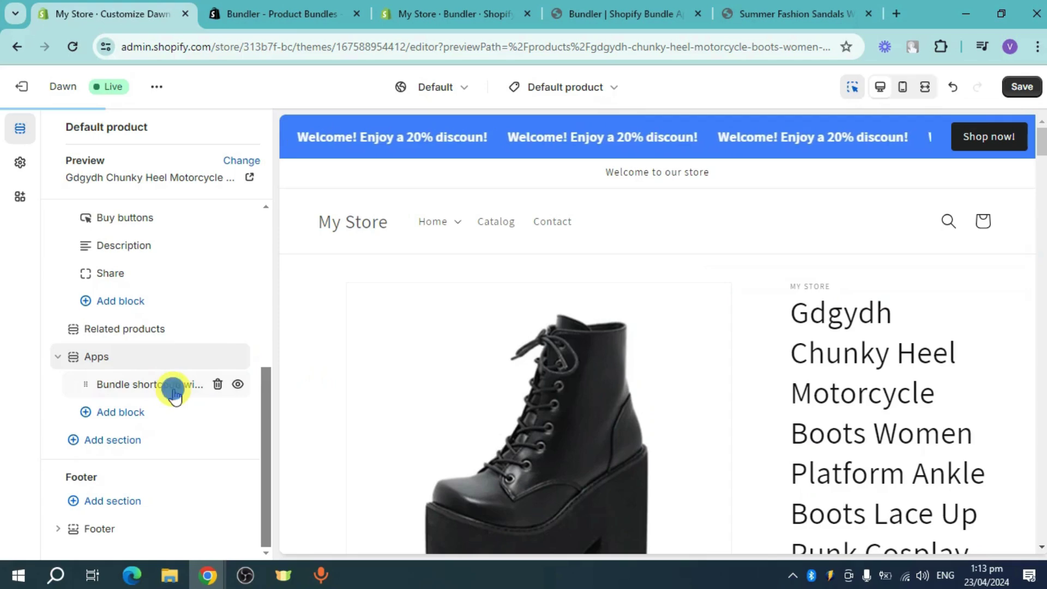
click(176, 391)
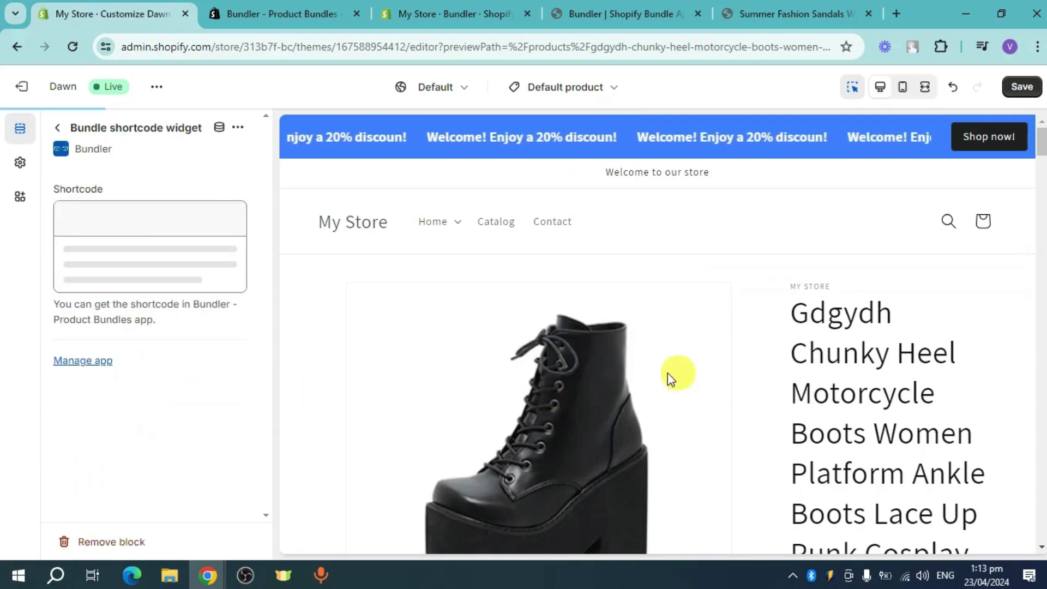
scroll(827, 394, down, 5)
scroll(827, 394, down, 3)
scroll(400, 367, down, 3)
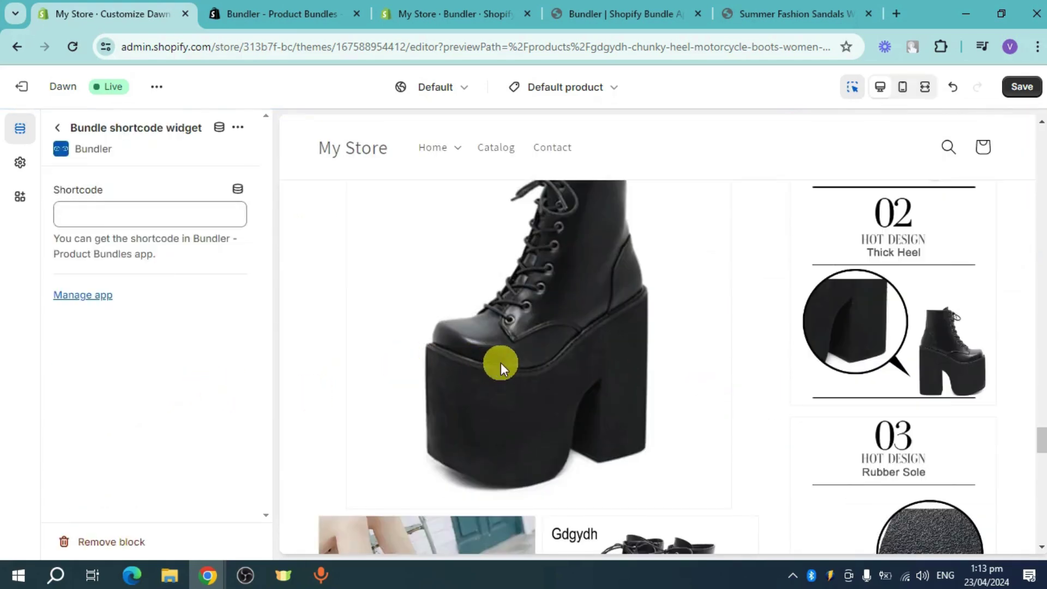
scroll(740, 397, down, 3)
scroll(743, 399, down, 3)
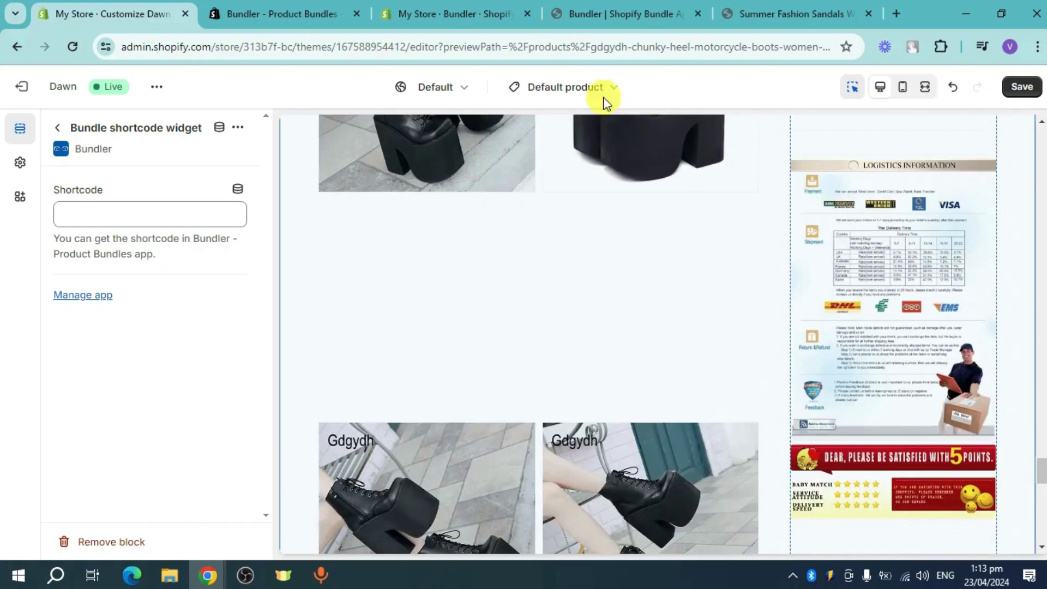
click(621, 13)
click(459, 13)
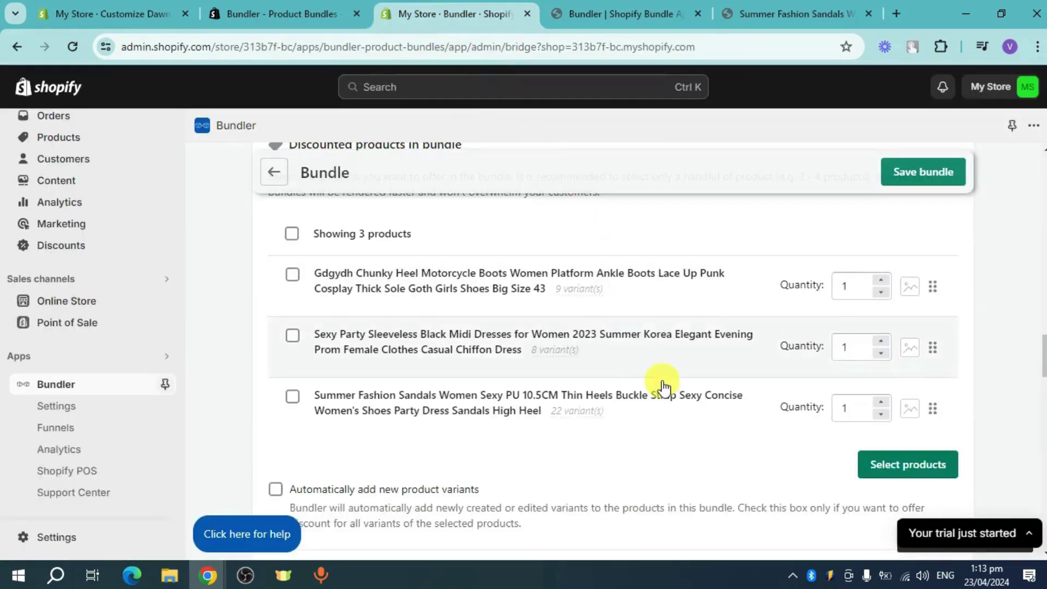
scroll(870, 394, down, 1)
scroll(636, 378, down, 2)
scroll(636, 378, down, 1)
scroll(772, 336, down, 2)
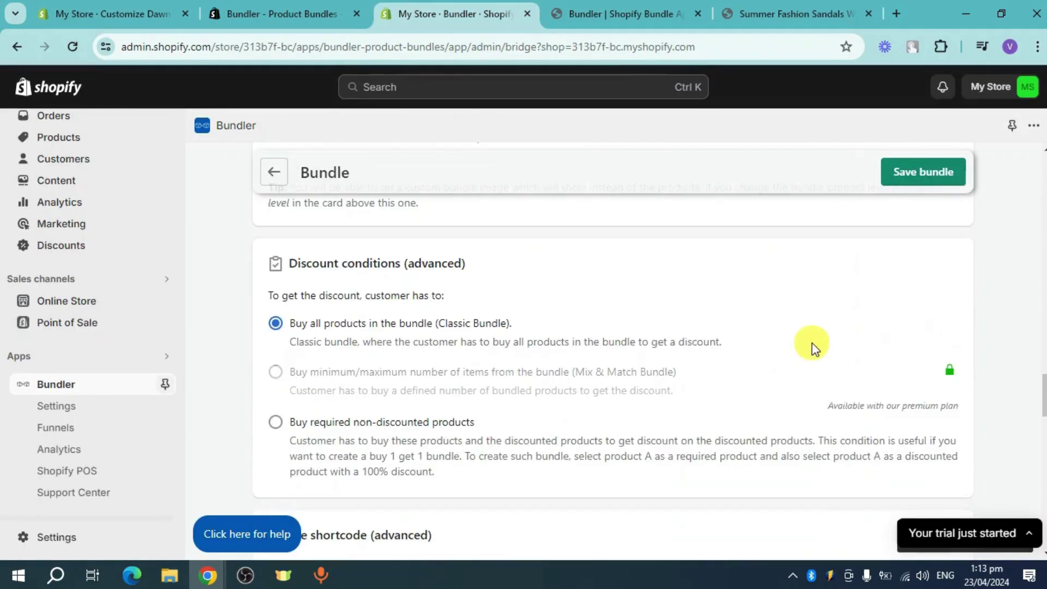
scroll(810, 346, down, 2)
scroll(725, 312, down, 1)
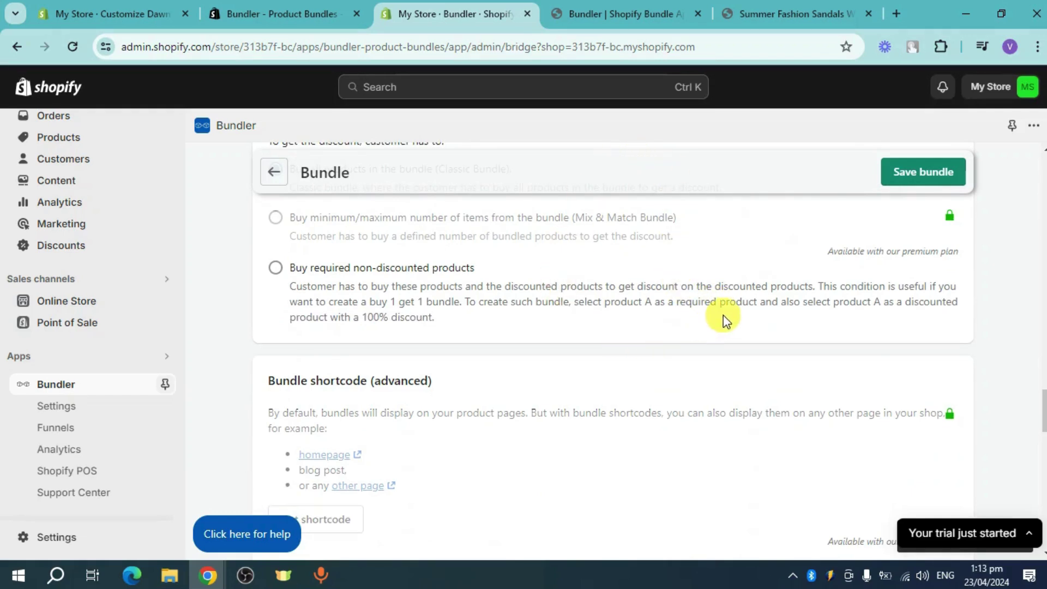